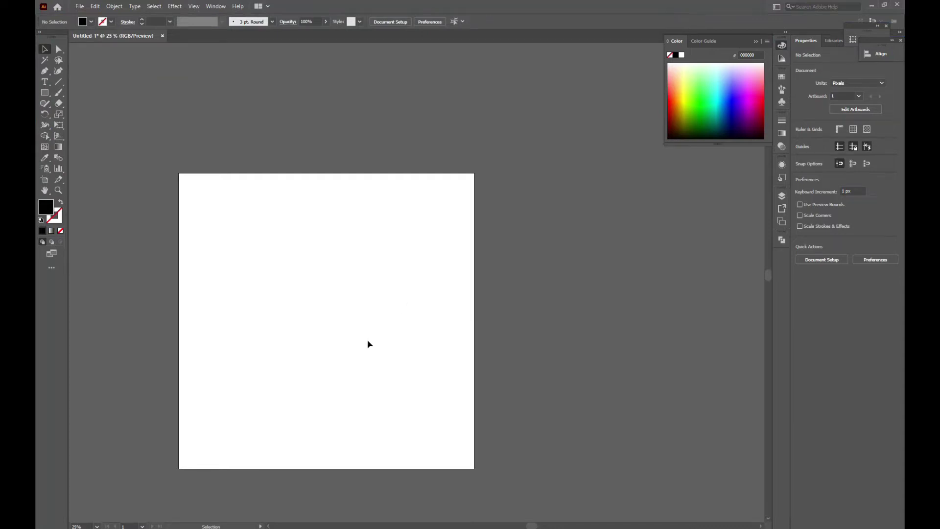
# Step: Show rulers and fit the blank artboard in the window
pyautogui.hotkey('ctrl', 'r')
pyautogui.hotkey('ctrl', '0')
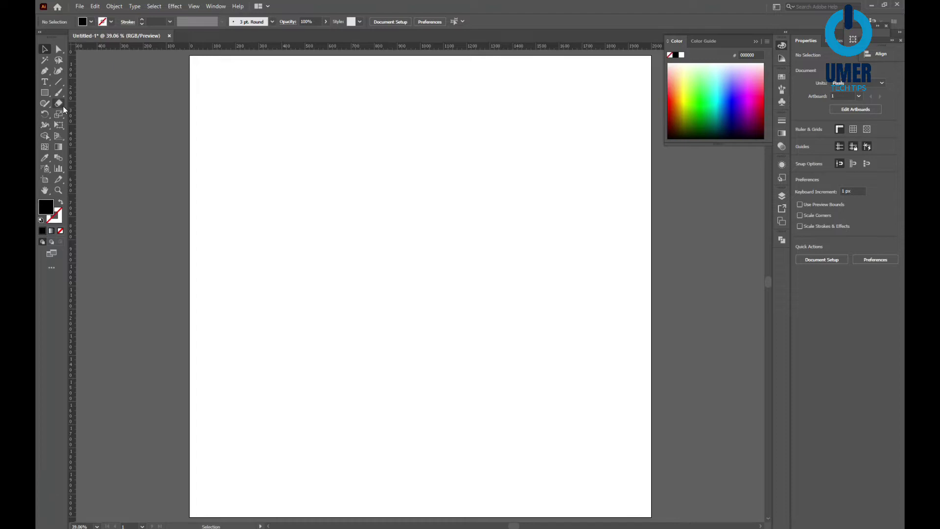
# Step: Show the grid over the artboard, enable Snap to Grid, and open the shape tools flyout
pyautogui.rightClick(336, 221)
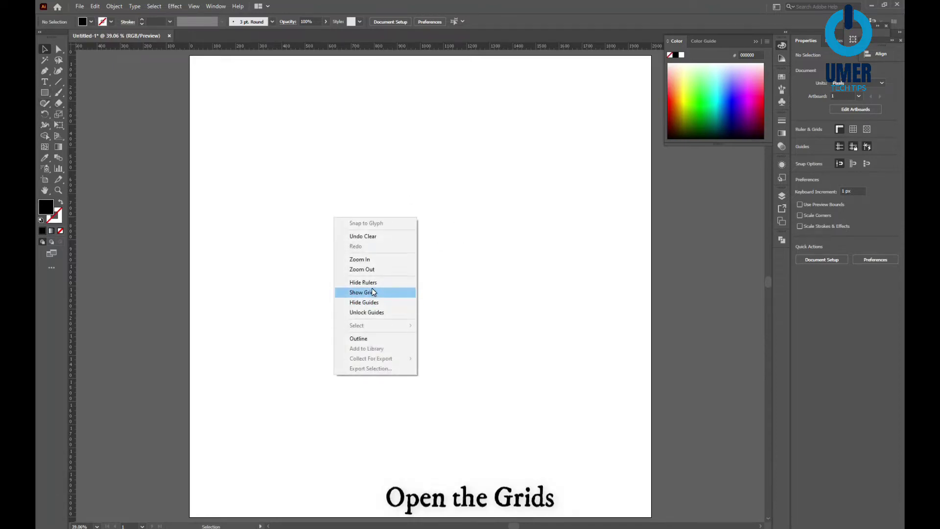
pyautogui.click(372, 288)
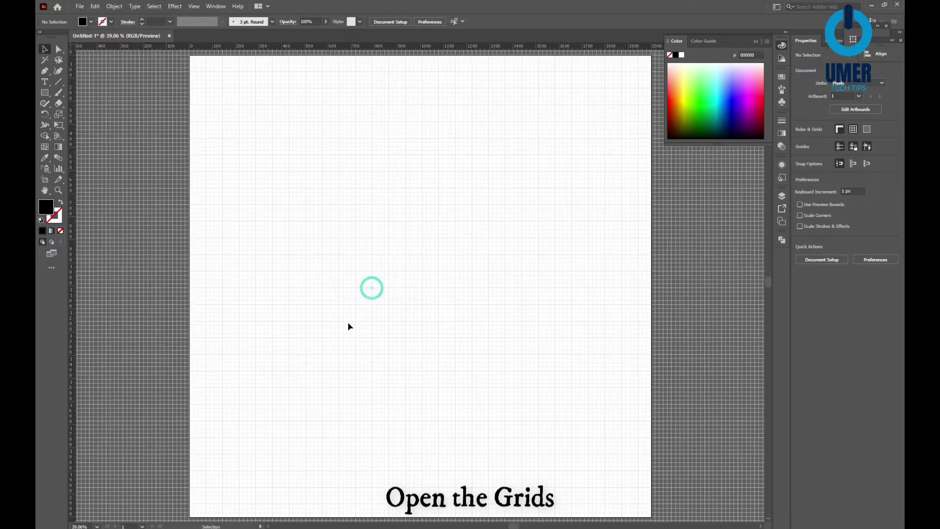
pyautogui.click(175, 7)
pyautogui.click(194, 6)
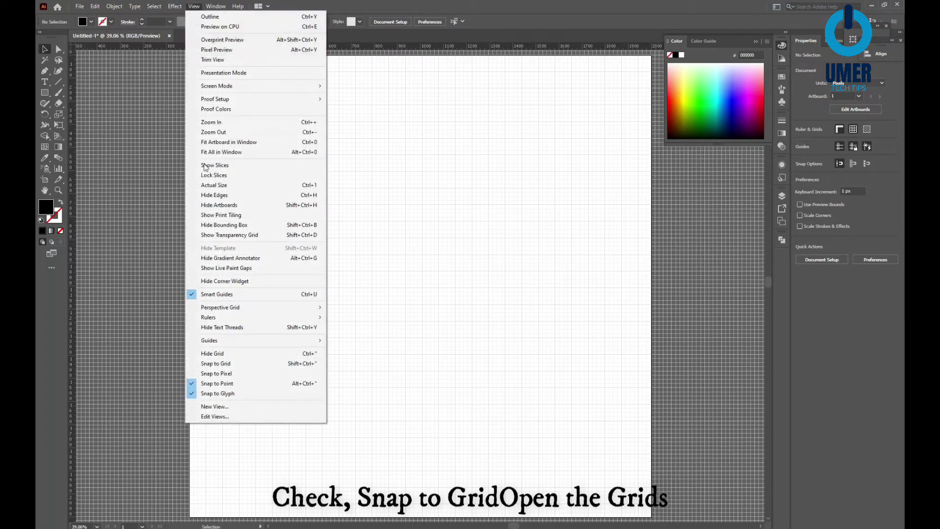
pyautogui.click(215, 364)
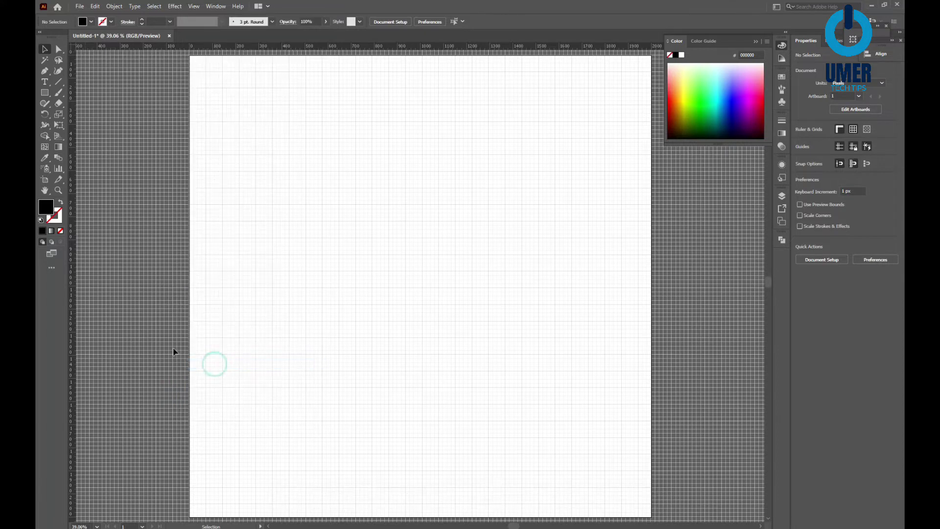
pyautogui.click(41, 92)
# Step: Draw a 72 px circle with the Ellipse Tool as an unfilled 1 pt outline
pyautogui.click(78, 114)
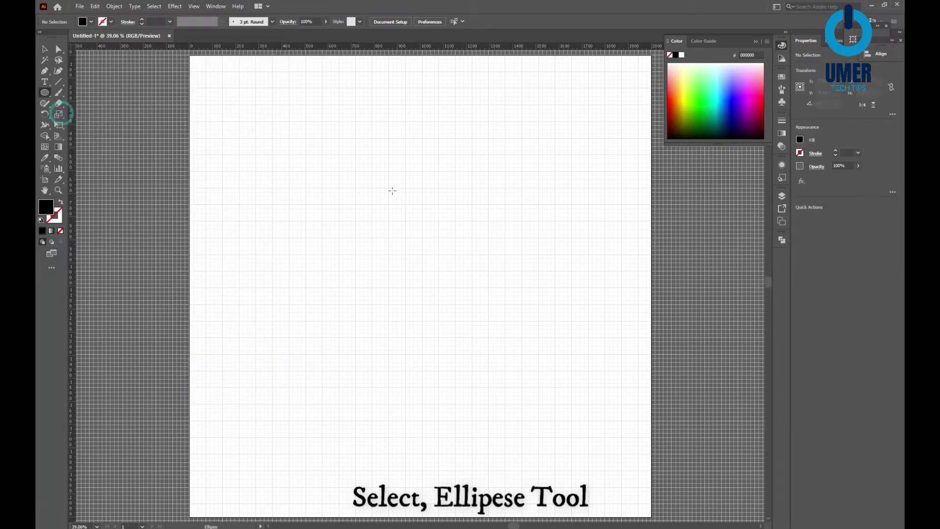
pyautogui.hotkey('ctrl', '+')
pyautogui.hotkey('ctrl', '+')
pyautogui.hotkey('ctrl', '+')
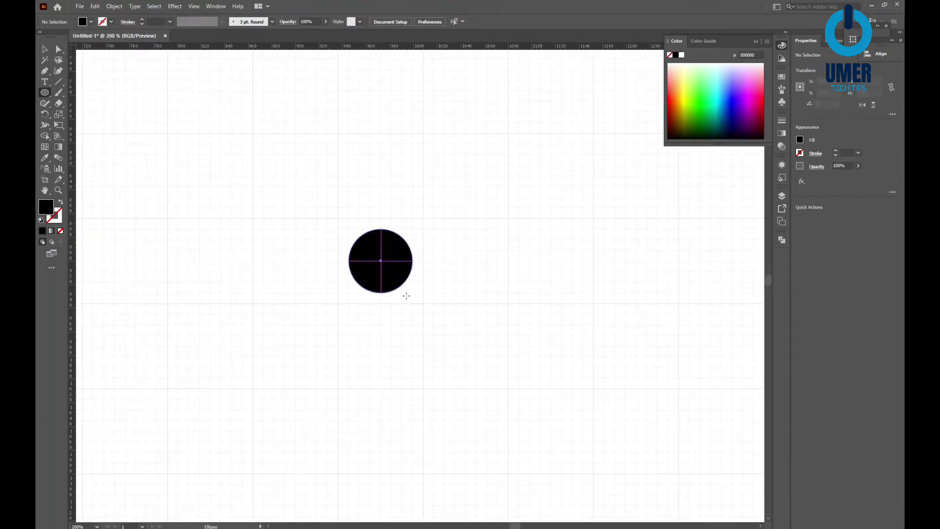
pyautogui.moveTo(380, 261); pyautogui.dragTo(424, 303)
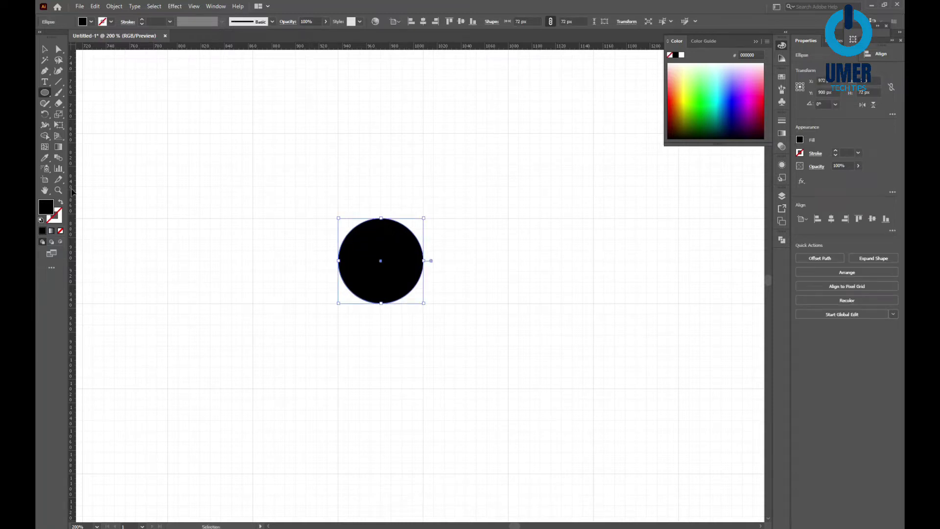
pyautogui.click(61, 204)
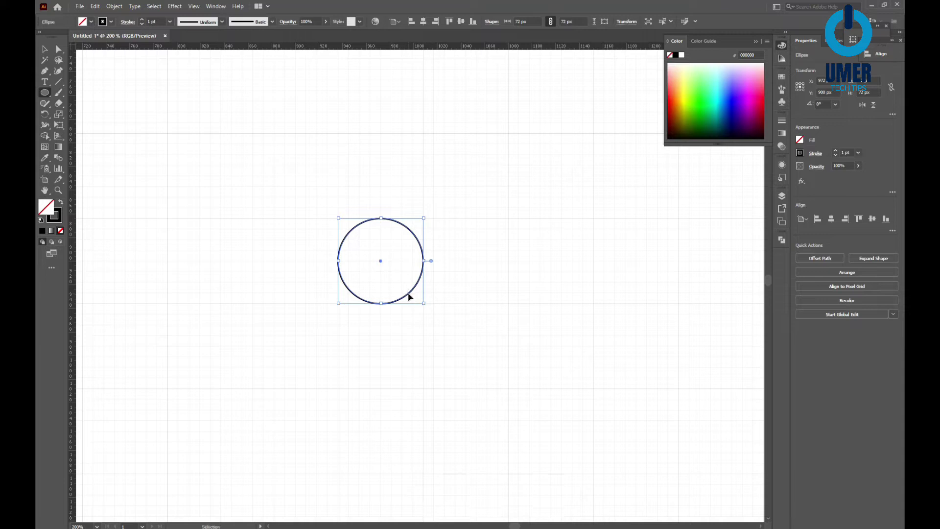
# Step: Copy the circle and scale a concentric copy up to 216 px
pyautogui.hotkey('ctrl', 'c')
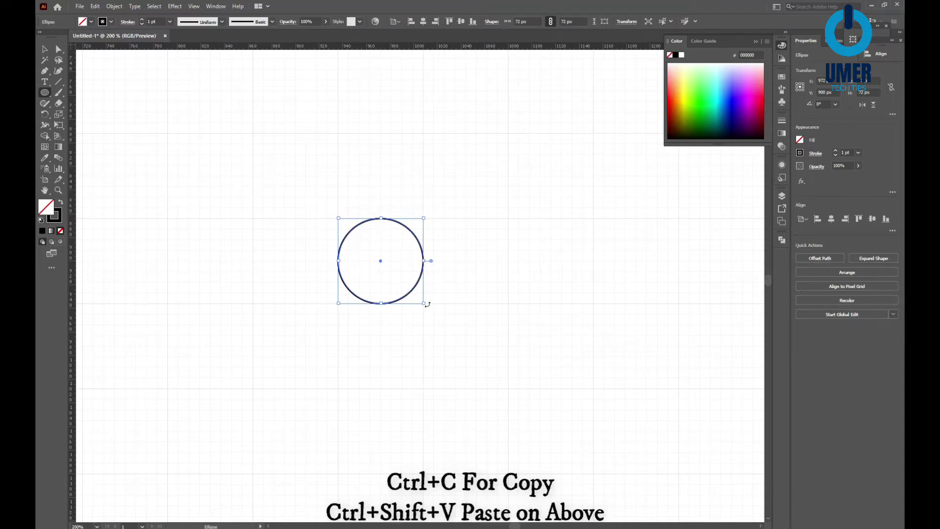
pyautogui.moveTo(424, 303); pyautogui.dragTo(493, 389)
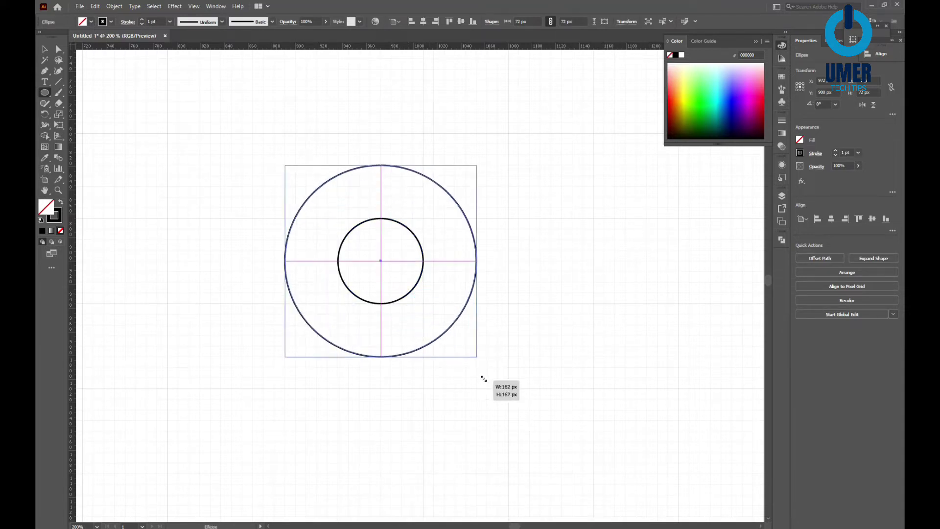
pyautogui.moveTo(493, 389); pyautogui.dragTo(508, 391)
pyautogui.scroll(-1, 500, 379)
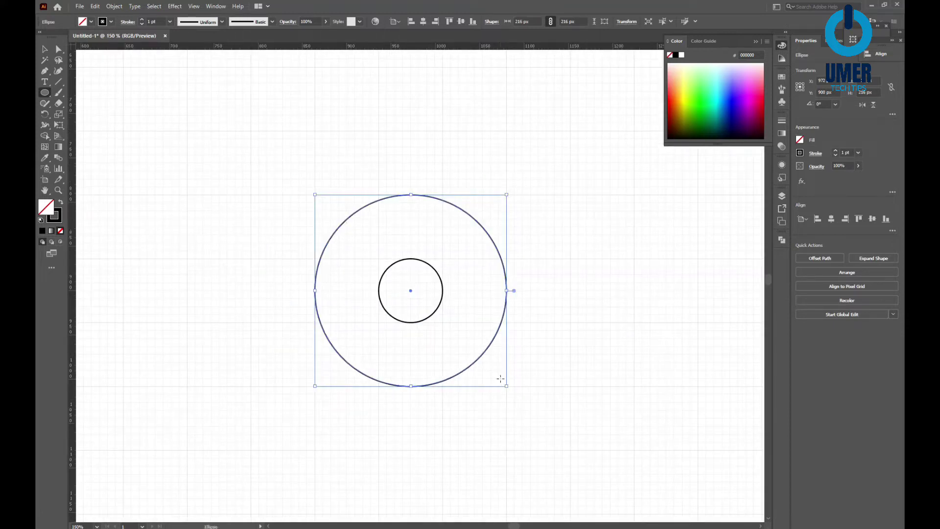
pyautogui.scroll(-1, 500, 380)
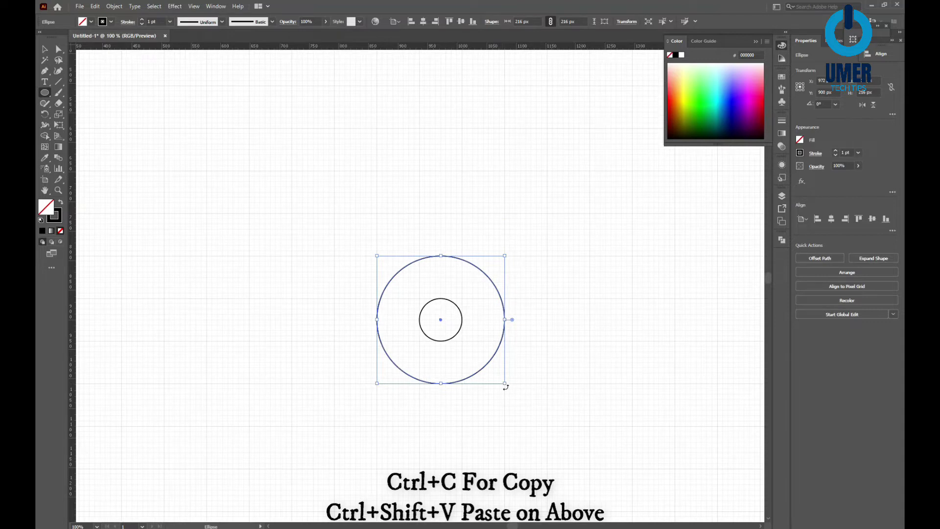
# Step: Add two more concentric circle copies scaled to 360 and 504 px
pyautogui.hotkey('ctrl', 'c')
pyautogui.hotkey('ctrl', 'shift', 'v')
pyautogui.moveTo(505, 382); pyautogui.dragTo(547, 435)
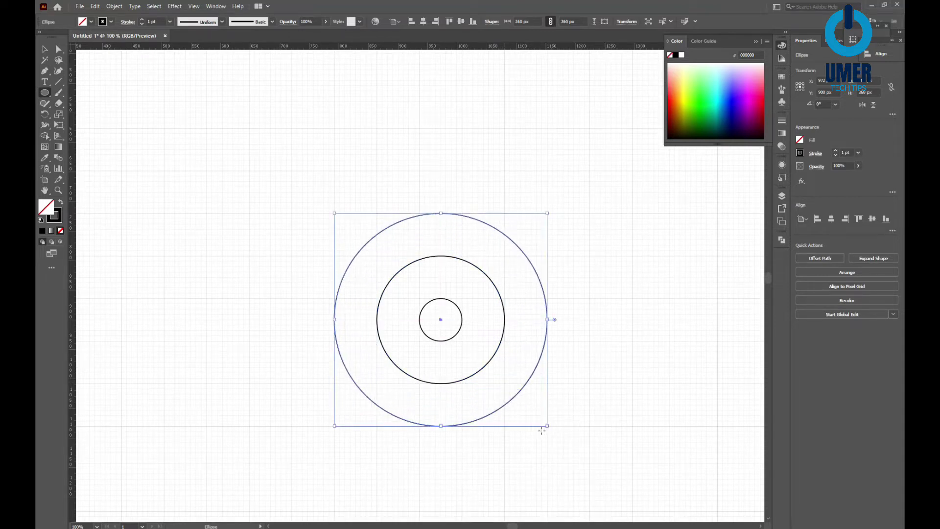
pyautogui.hotkey('ctrl', 'c')
pyautogui.hotkey('ctrl', 'shift', 'v')
pyautogui.moveTo(547, 425); pyautogui.dragTo(590, 469)
pyautogui.scroll(1, 554, 364)
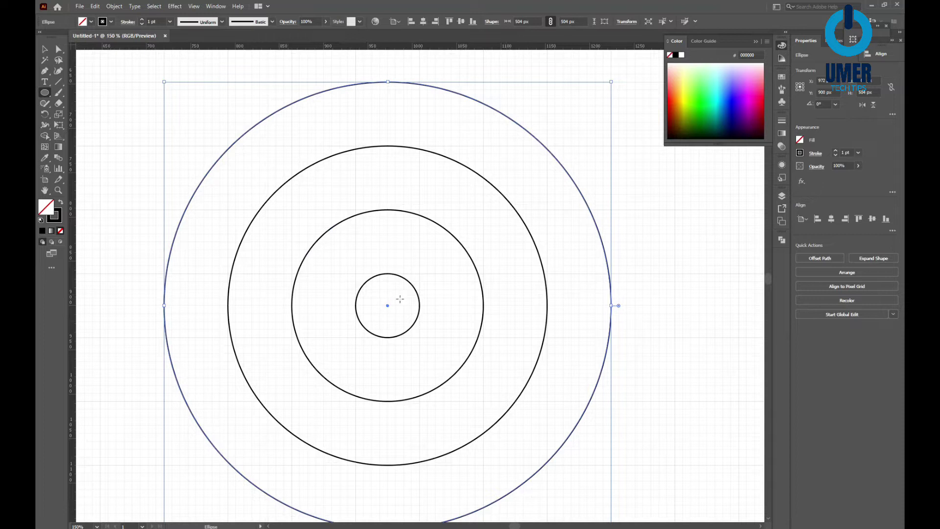
pyautogui.scroll(-2, 612, 299)
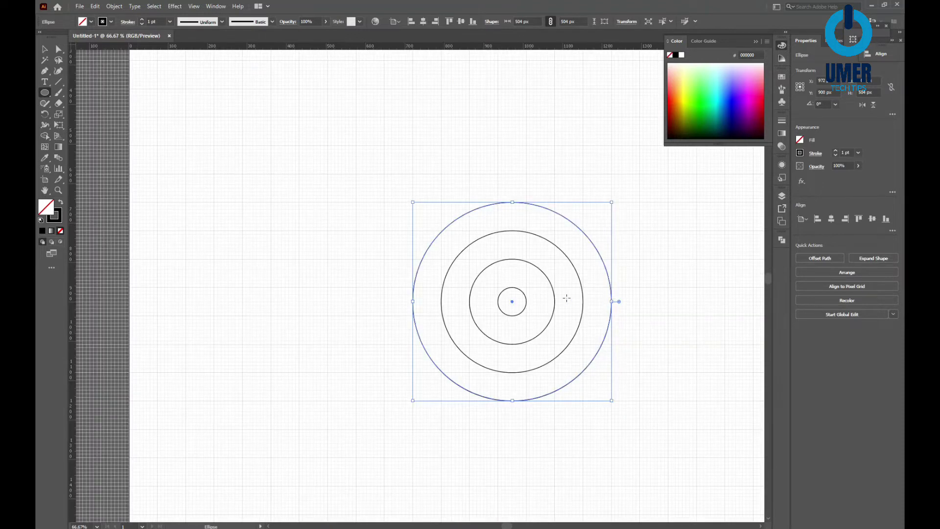
# Step: Select all four concentric circles and raise their stroke weight to 10 pt
pyautogui.press('v')
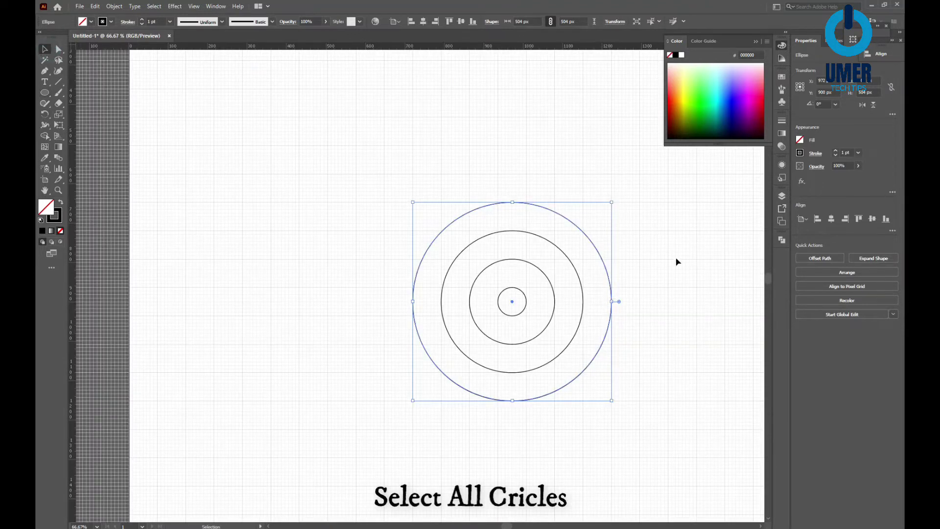
pyautogui.moveTo(676, 254); pyautogui.dragTo(472, 311)
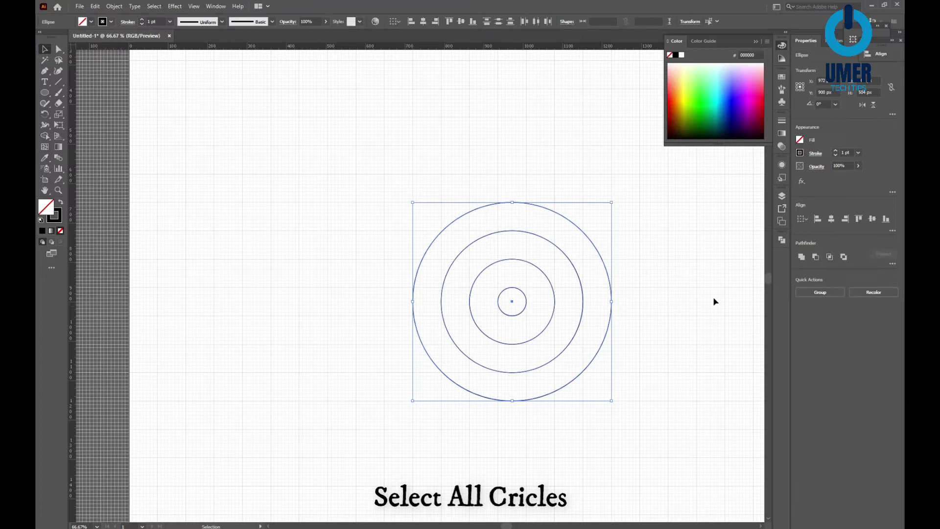
pyautogui.click(836, 151)
pyautogui.click(836, 151)
pyautogui.click(836, 152)
pyautogui.click(836, 151)
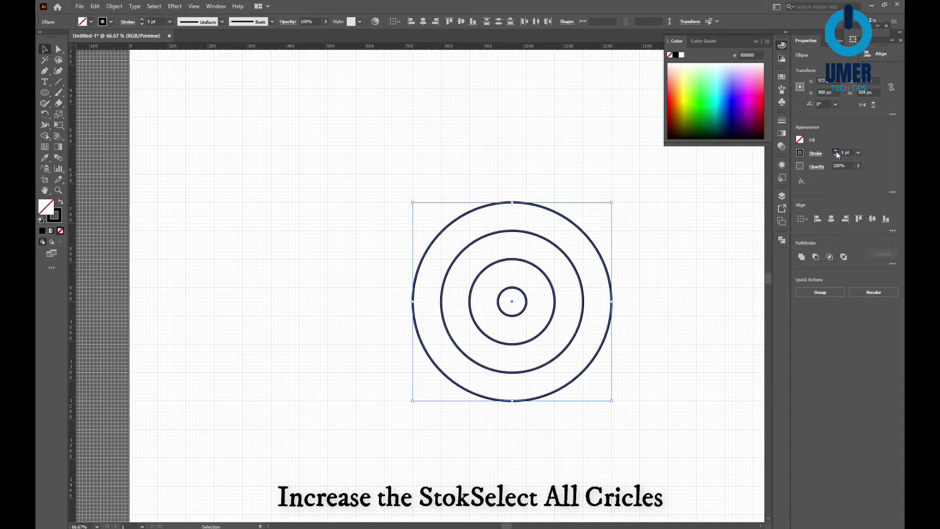
pyautogui.click(836, 151)
pyautogui.click(836, 151)
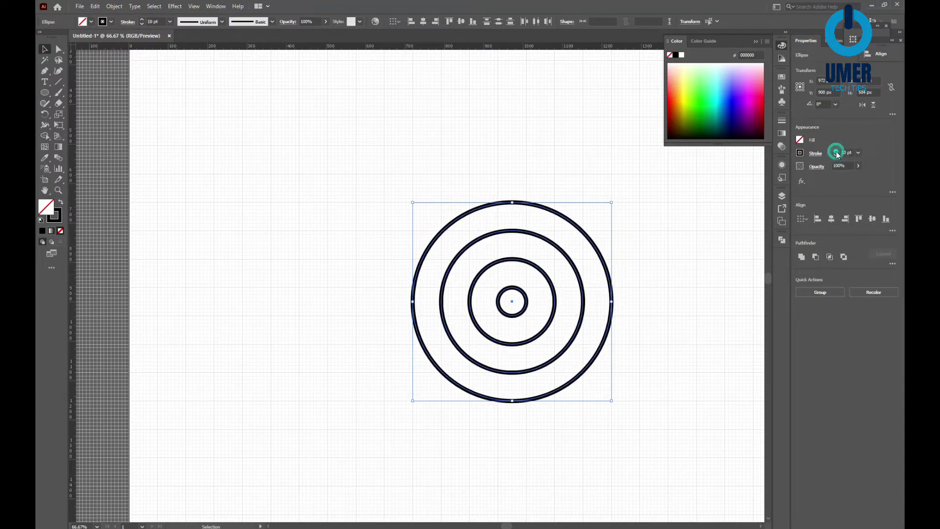
pyautogui.scroll(1, 616, 272)
pyautogui.moveTo(640, 294); pyautogui.dragTo(554, 269)
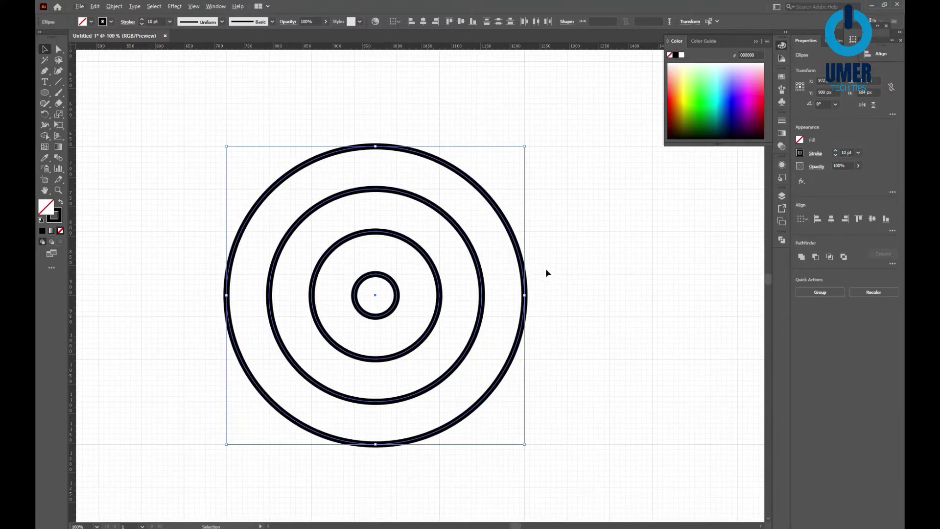
# Step: Delete the upper-left and lower-right quarter arcs of every circle, leaving the lower-left arcs selected
pyautogui.click(59, 51)
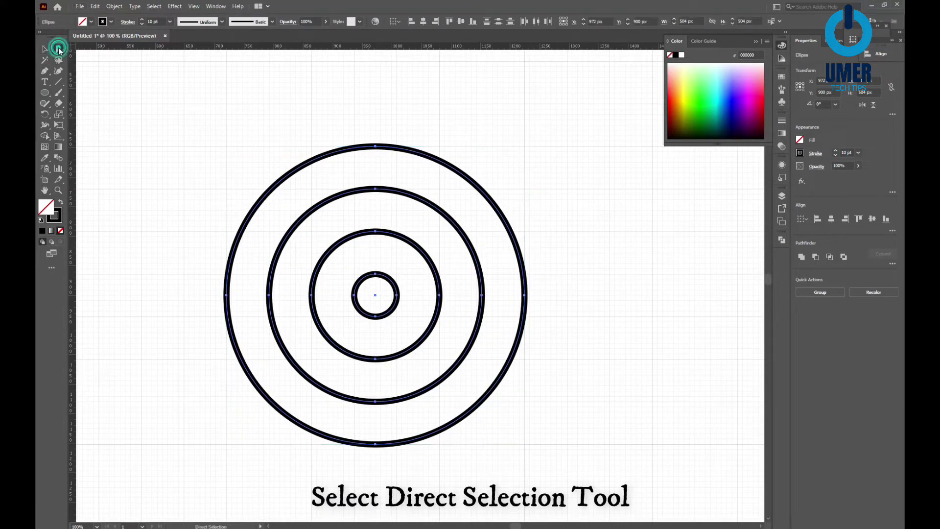
pyautogui.moveTo(223, 135)
pyautogui.mouseDown()
pyautogui.moveTo(241, 168)
pyautogui.moveTo(371, 290)
pyautogui.mouseUp()
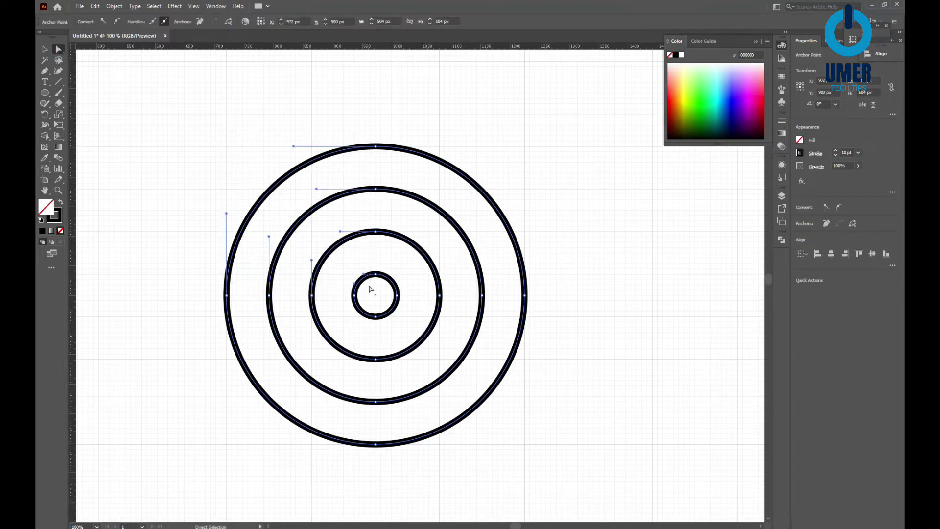
pyautogui.press('Delete')
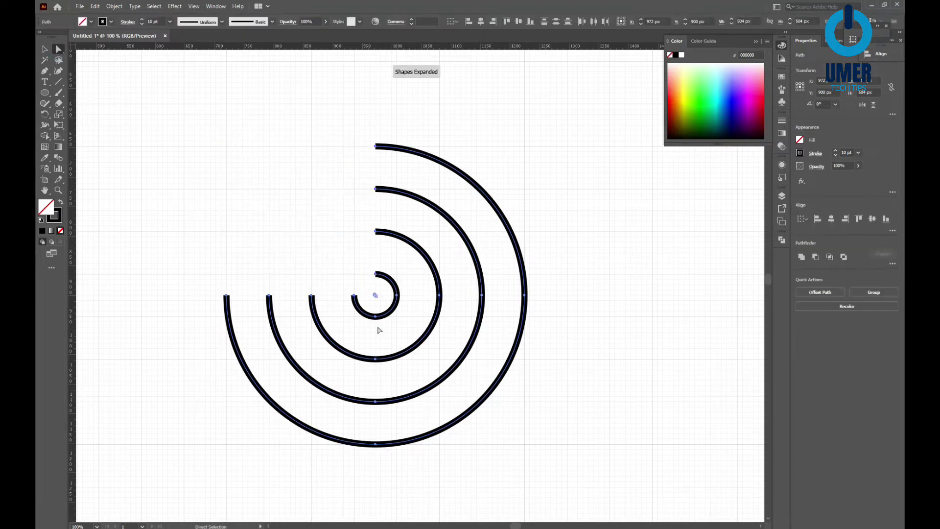
pyautogui.moveTo(383, 303); pyautogui.dragTo(563, 454)
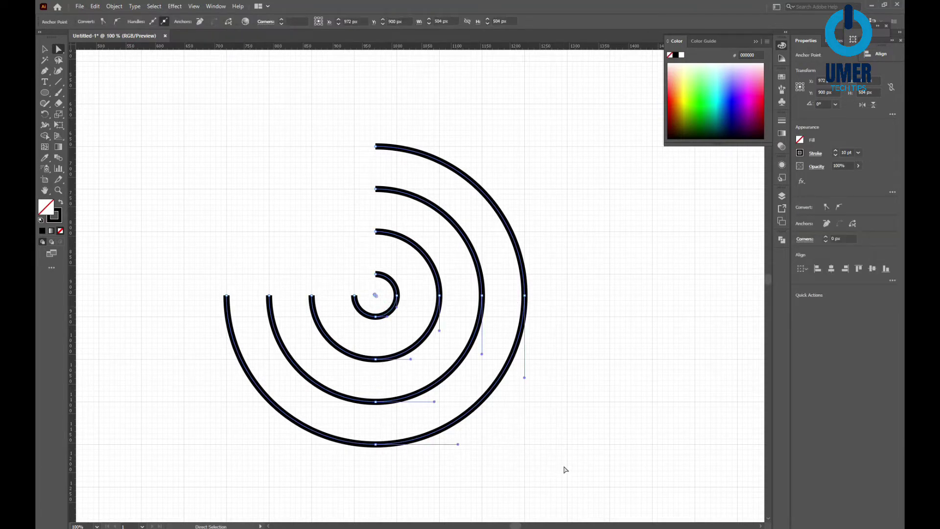
pyautogui.press('Delete')
pyautogui.press('v')
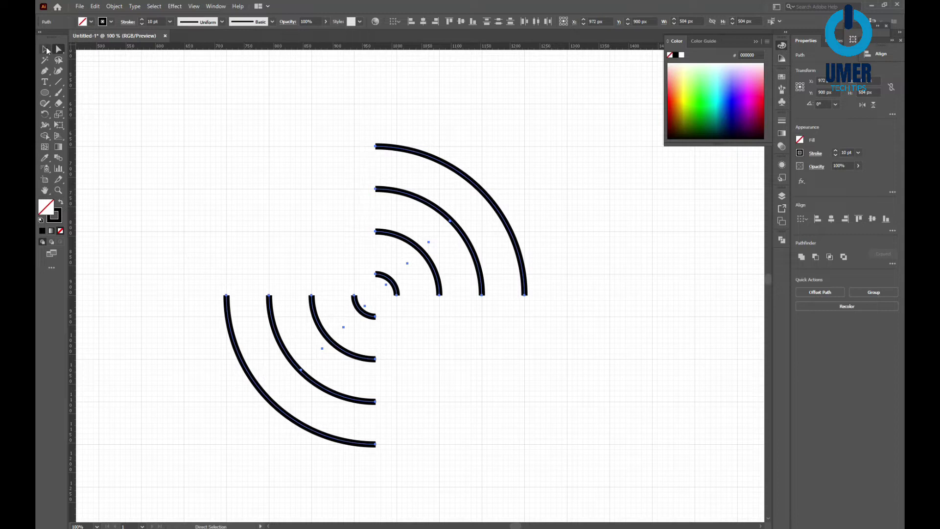
pyautogui.click(151, 175)
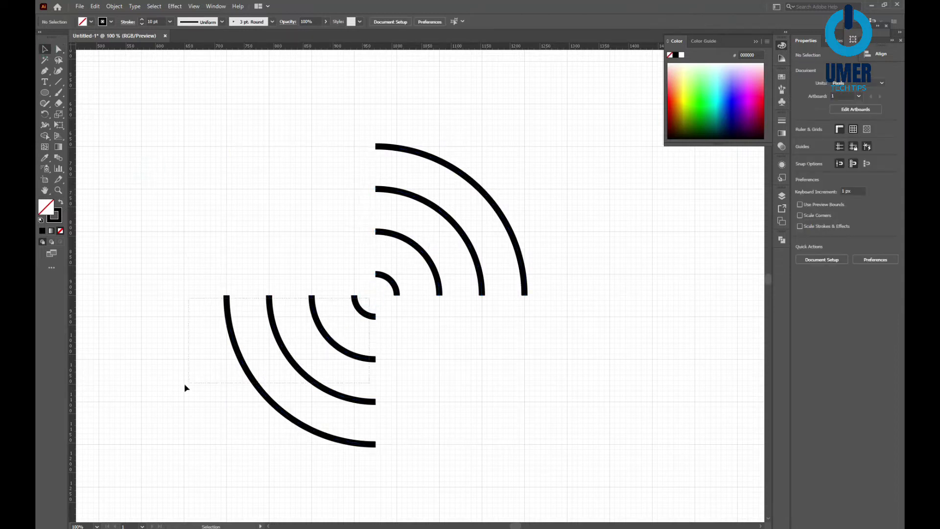
pyautogui.moveTo(185, 386); pyautogui.dragTo(275, 369)
# Step: Group the lower-left arcs and reposition the group below the upper arcs
pyautogui.press('a')
pyautogui.press('v')
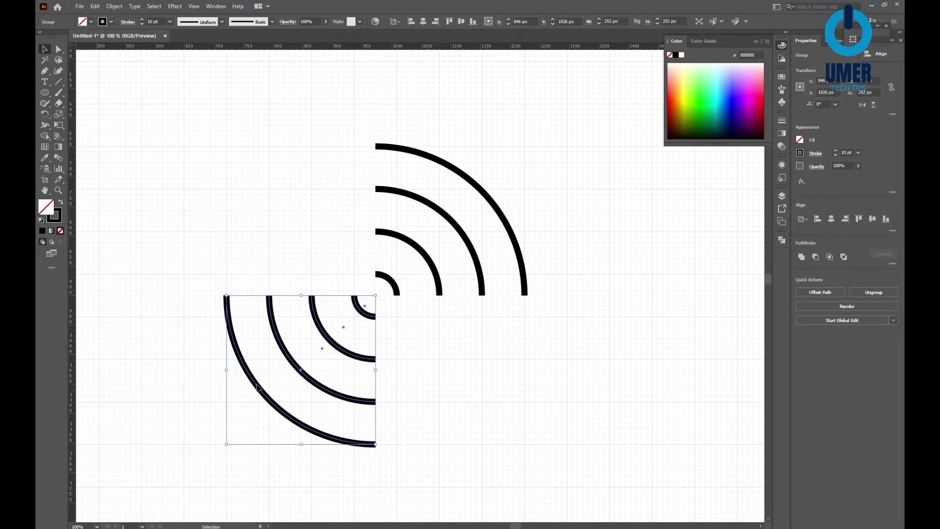
pyautogui.moveTo(258, 387); pyautogui.dragTo(426, 396)
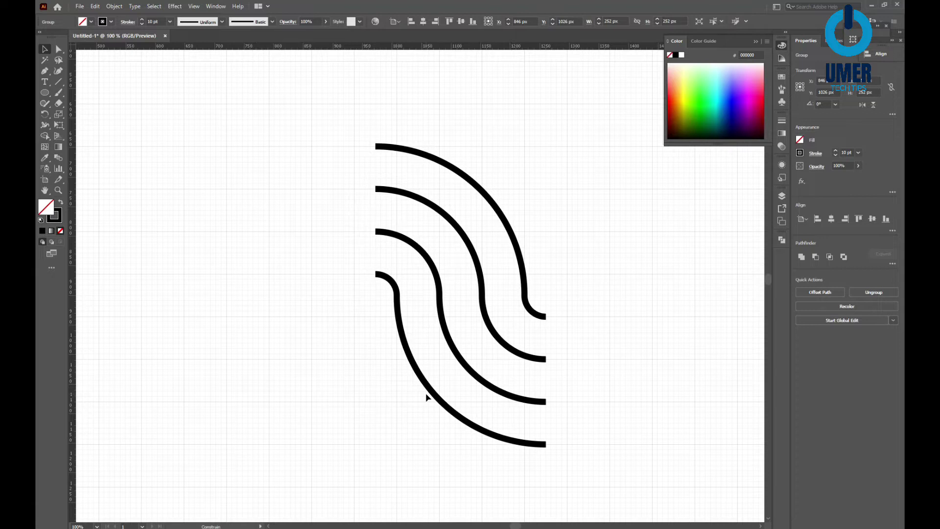
pyautogui.moveTo(332, 341); pyautogui.dragTo(333, 494)
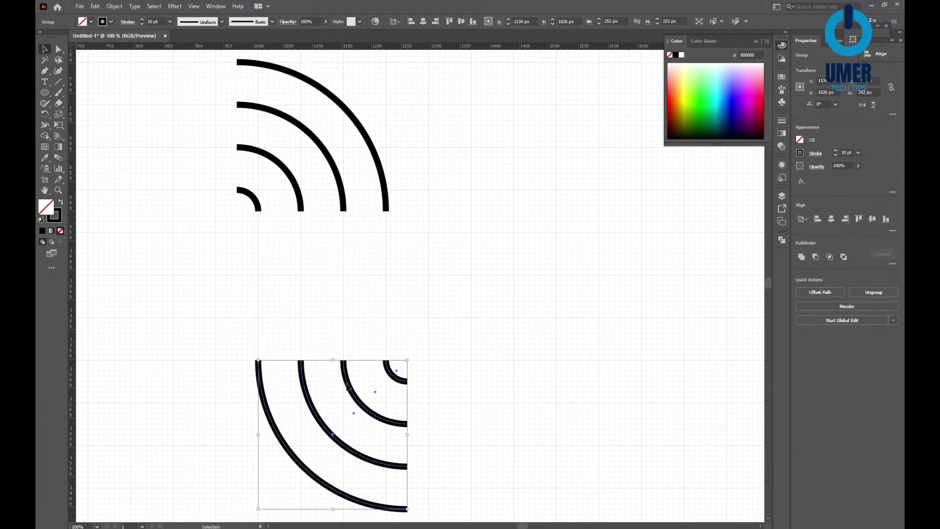
pyautogui.scroll(-1, 342, 355)
# Step: Paste a copy of both arc groups in place and rotate it 90° into a pinwheel
pyautogui.moveTo(231, 171); pyautogui.dragTo(424, 444)
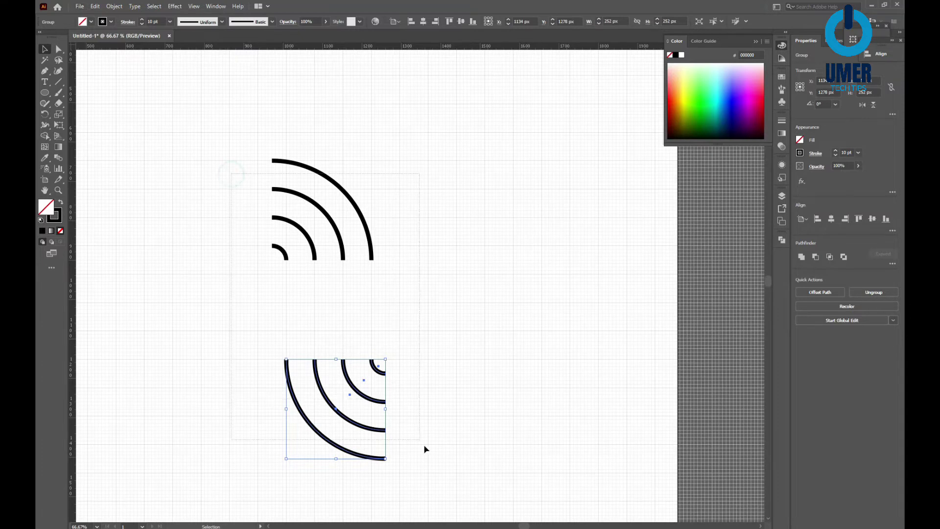
pyautogui.press('a')
pyautogui.press('v')
pyautogui.hotkey('ctrl', 'c')
pyautogui.hotkey('ctrl', 'shift', 'v')
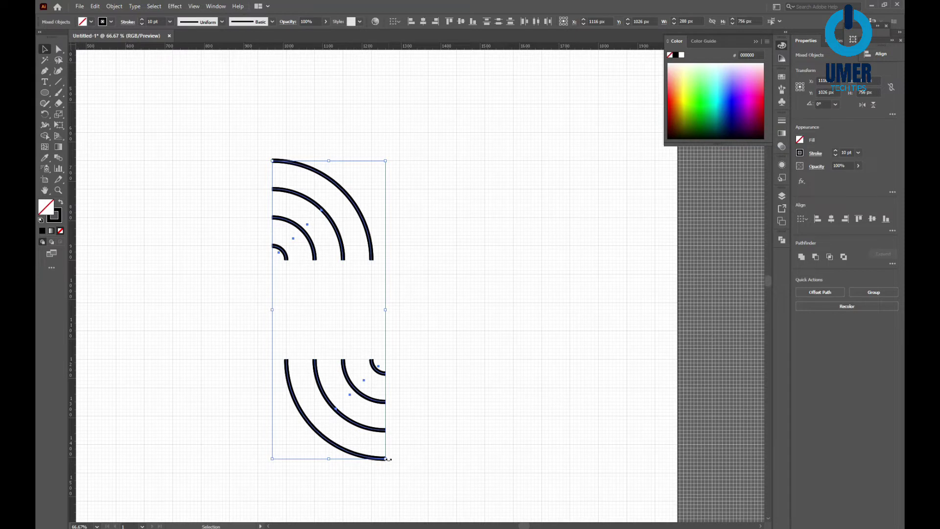
pyautogui.moveTo(389, 460); pyautogui.dragTo(488, 267)
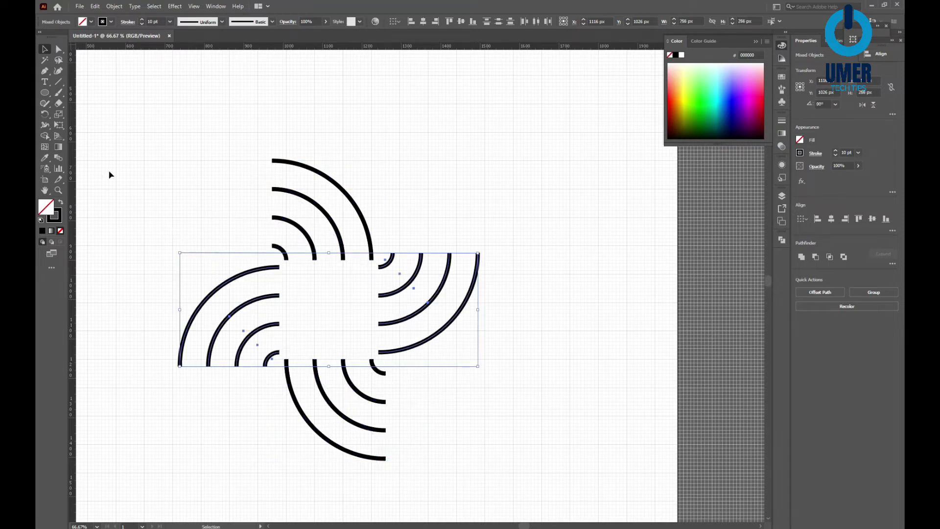
pyautogui.click(257, 433)
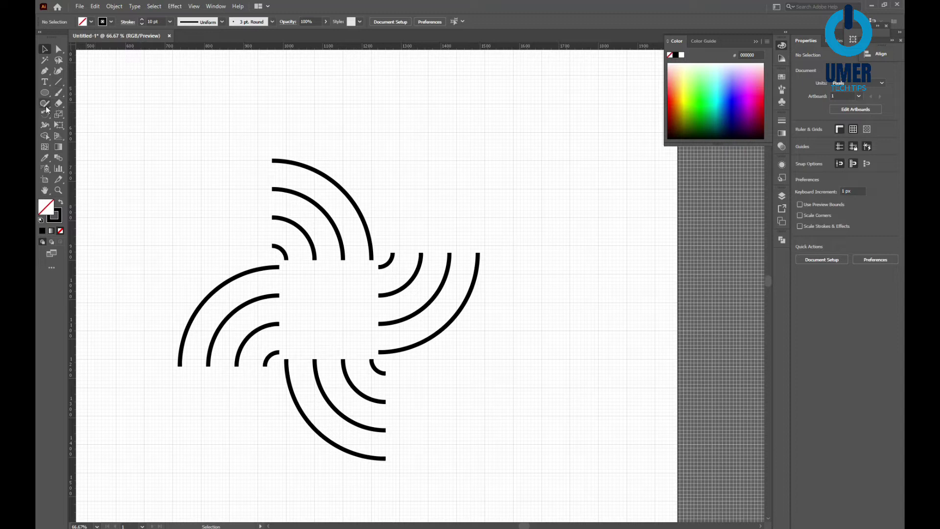
# Step: Draw a 756×756 px square frame touching the outermost arcs and check it in Outline mode
pyautogui.rightClick(45, 93)
pyautogui.click(71, 94)
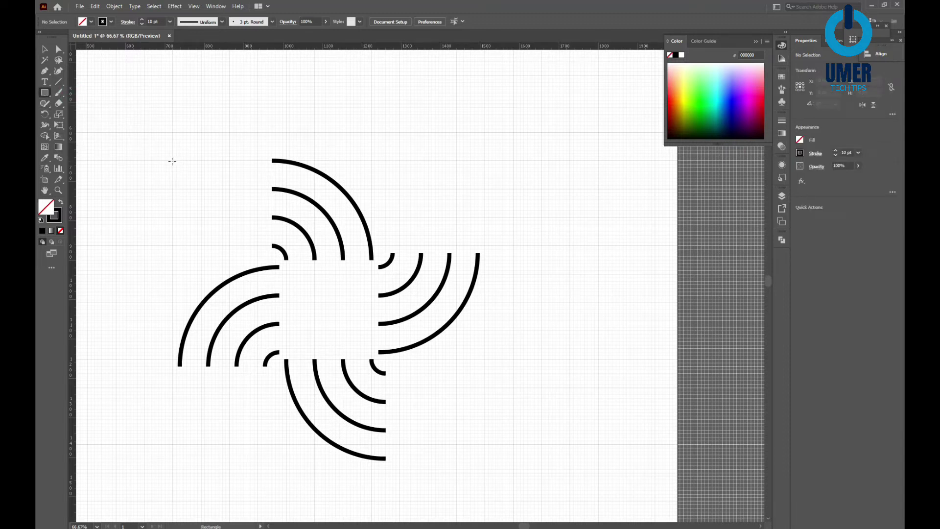
pyautogui.moveTo(173, 161)
pyautogui.mouseDown()
pyautogui.moveTo(523, 465)
pyautogui.moveTo(480, 456)
pyautogui.mouseUp()
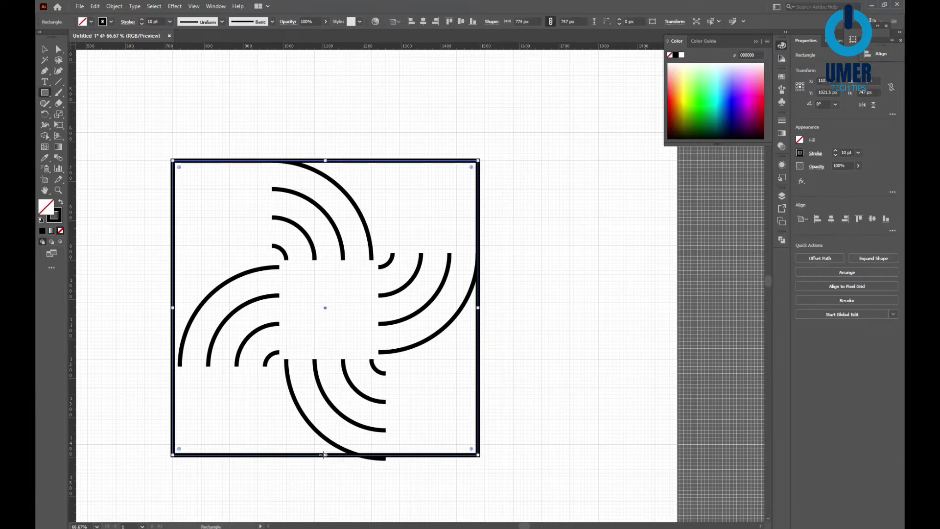
pyautogui.moveTo(326, 455); pyautogui.dragTo(326, 460)
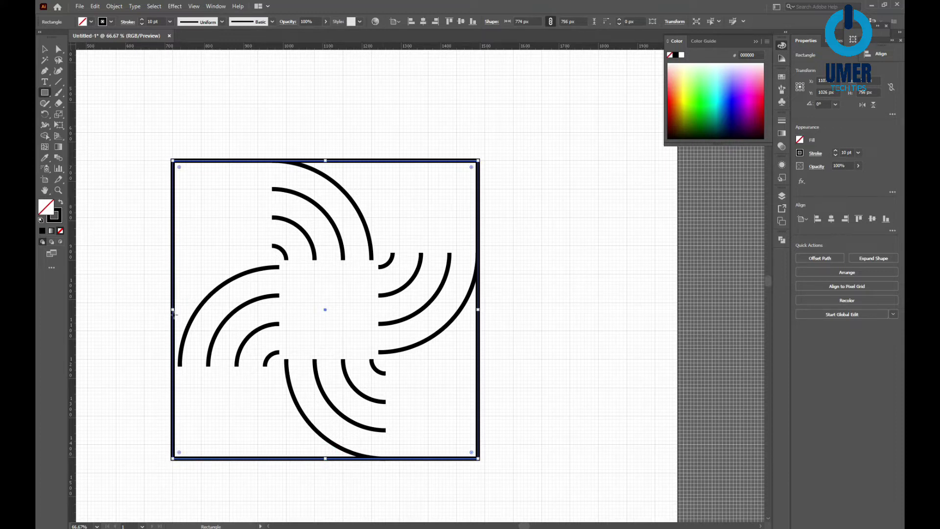
pyautogui.moveTo(174, 309); pyautogui.dragTo(180, 310)
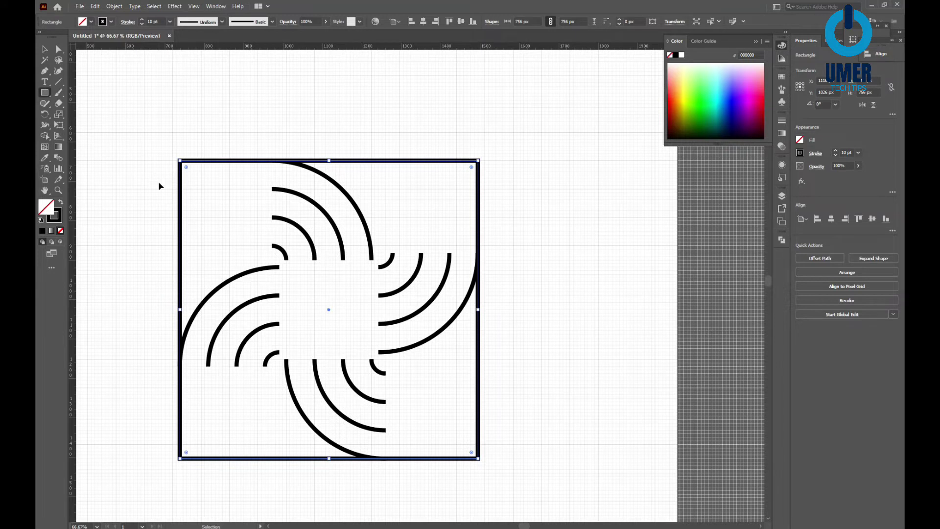
pyautogui.hotkey('ctrl', 'y')
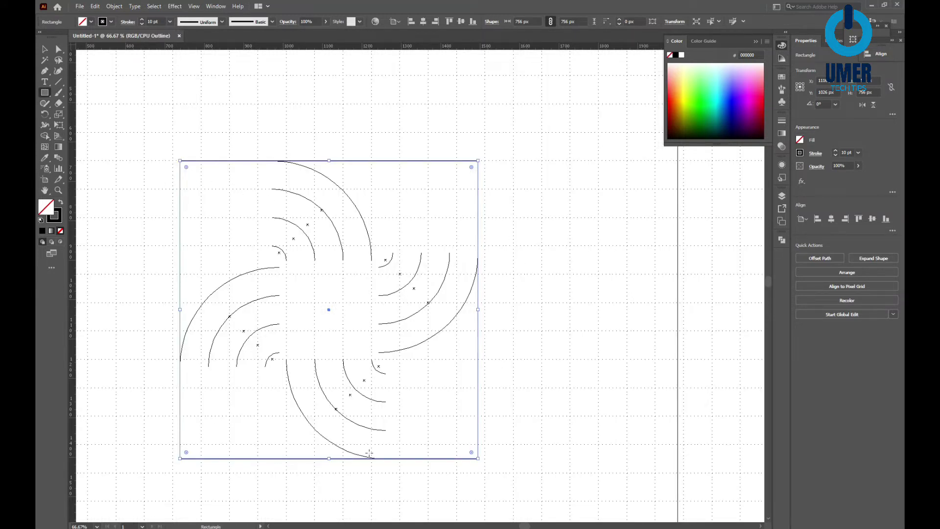
pyautogui.hotkey('ctrl', 'y')
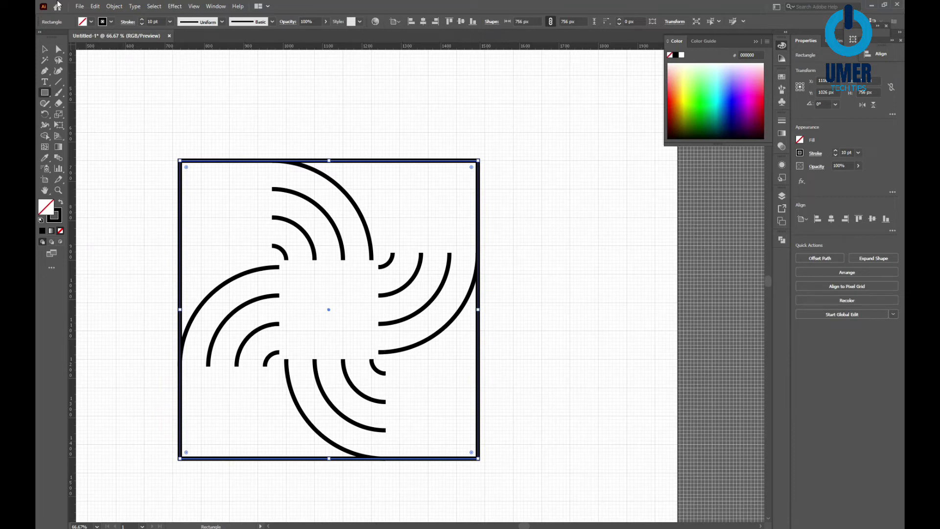
pyautogui.click(59, 81)
# Step: Draw four horizontal straight lines joining the opposing arc ends
pyautogui.scroll(2, 554, 462)
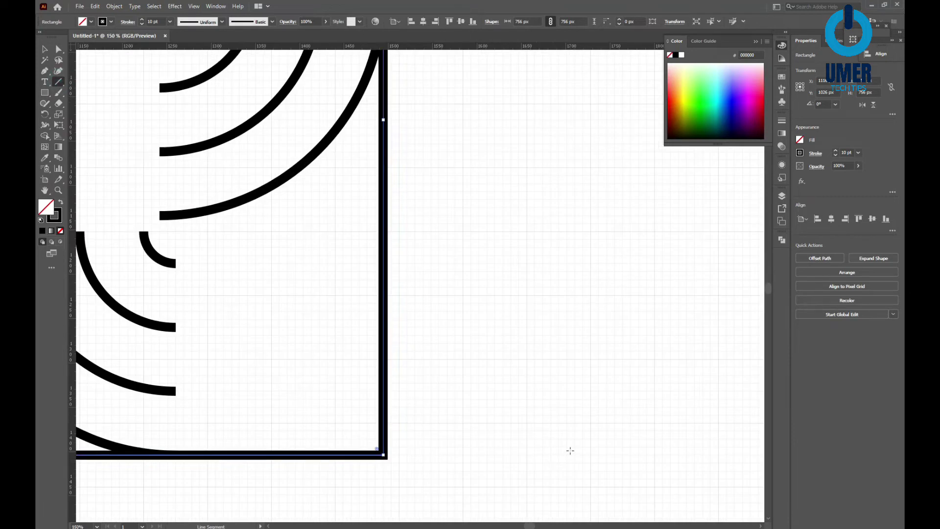
pyautogui.scroll(3, 435, 329)
pyautogui.hscroll(-5, 372, 197)
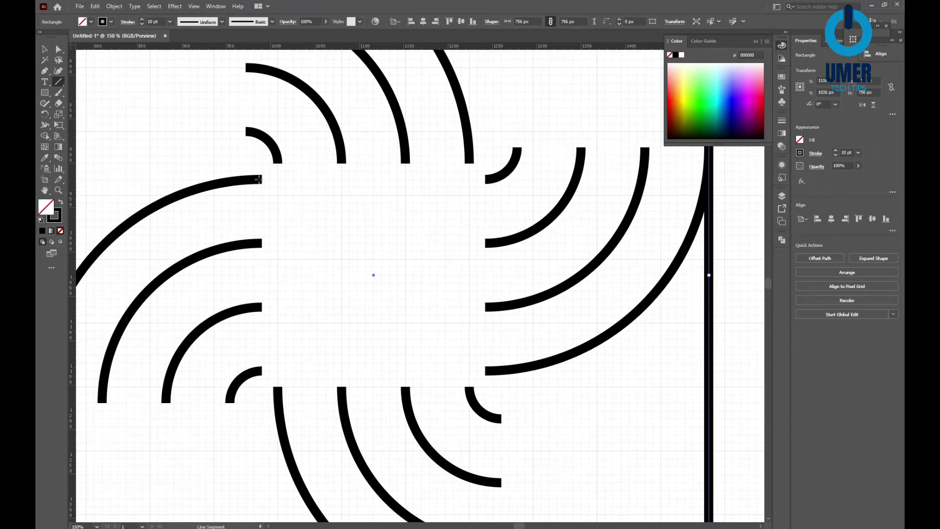
pyautogui.moveTo(260, 179); pyautogui.dragTo(486, 179)
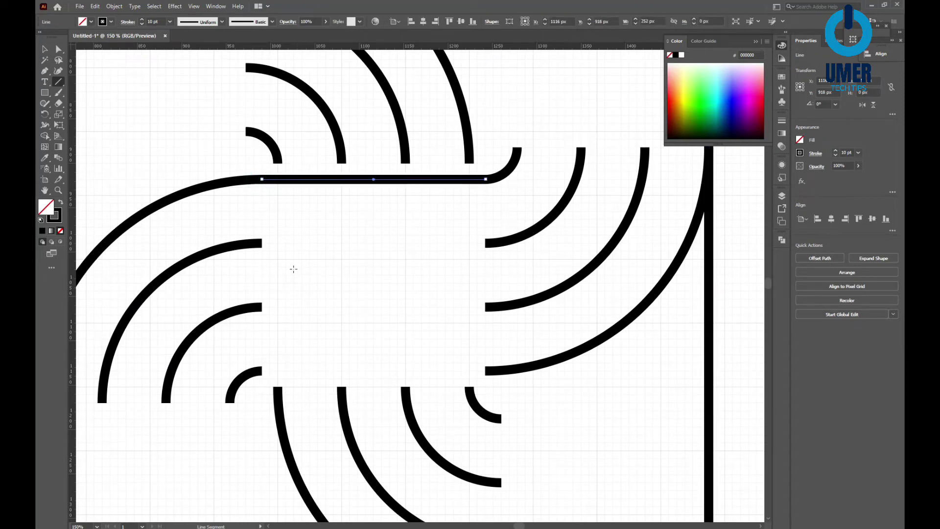
pyautogui.moveTo(260, 243); pyautogui.dragTo(494, 243)
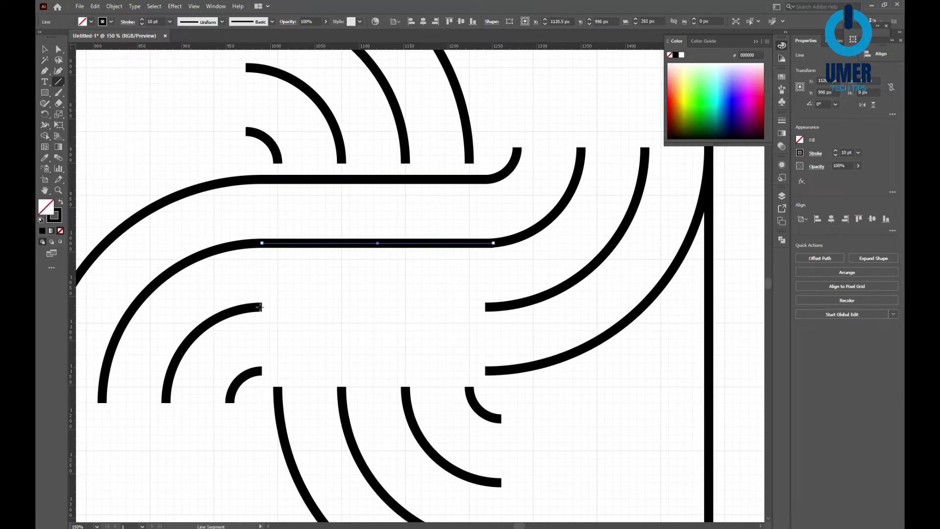
pyautogui.moveTo(260, 307); pyautogui.dragTo(486, 307)
pyautogui.moveTo(260, 371); pyautogui.dragTo(485, 371)
# Step: Paste a copy of the four lines in place, rotate it 90° vertical, and align it to the arc ends
pyautogui.click(45, 49)
pyautogui.moveTo(385, 169); pyautogui.dragTo(378, 380)
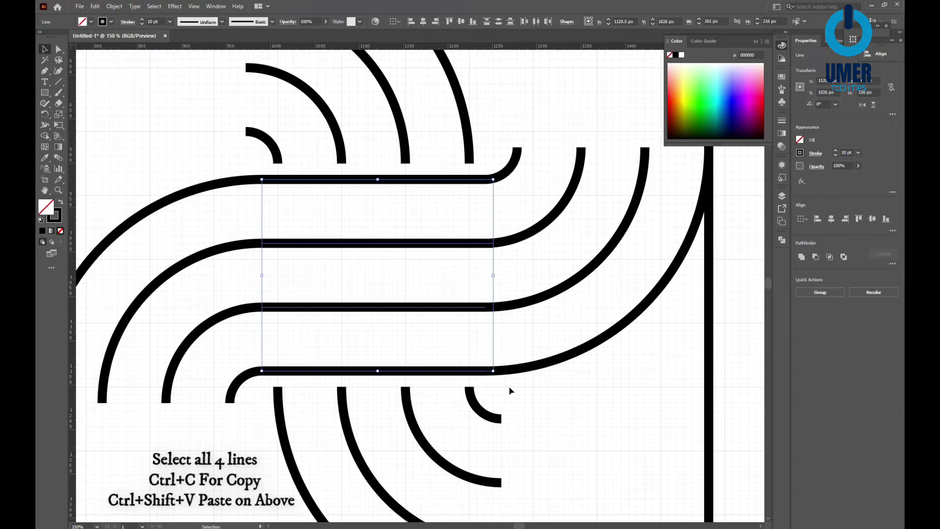
pyautogui.hotkey('ctrl', 'c')
pyautogui.hotkey('ctrl', 'shift', 'v')
pyautogui.moveTo(496, 374); pyautogui.dragTo(534, 236)
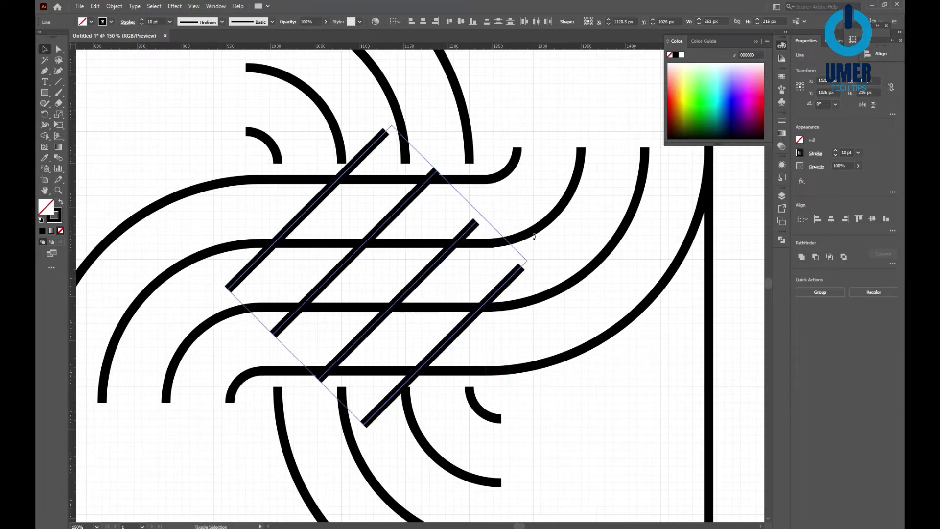
pyautogui.moveTo(506, 201); pyautogui.dragTo(510, 178)
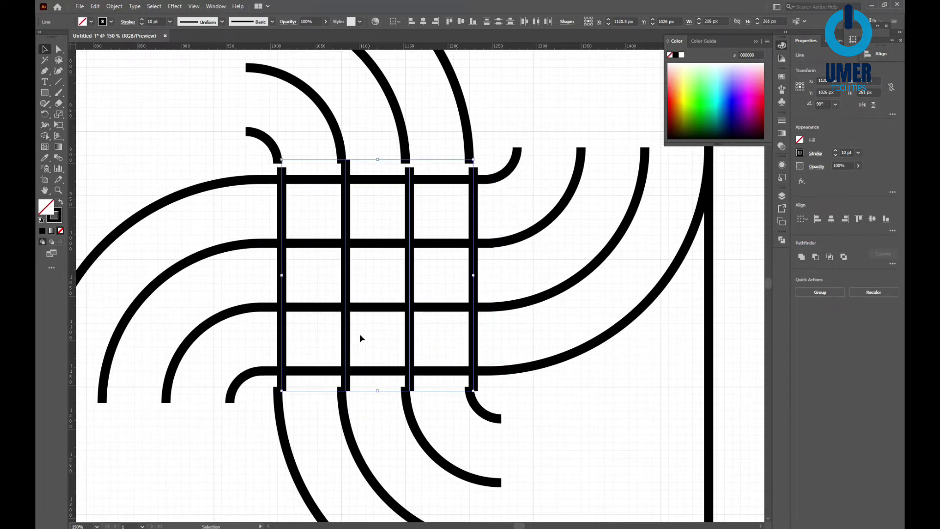
pyautogui.moveTo(347, 326); pyautogui.dragTo(344, 322)
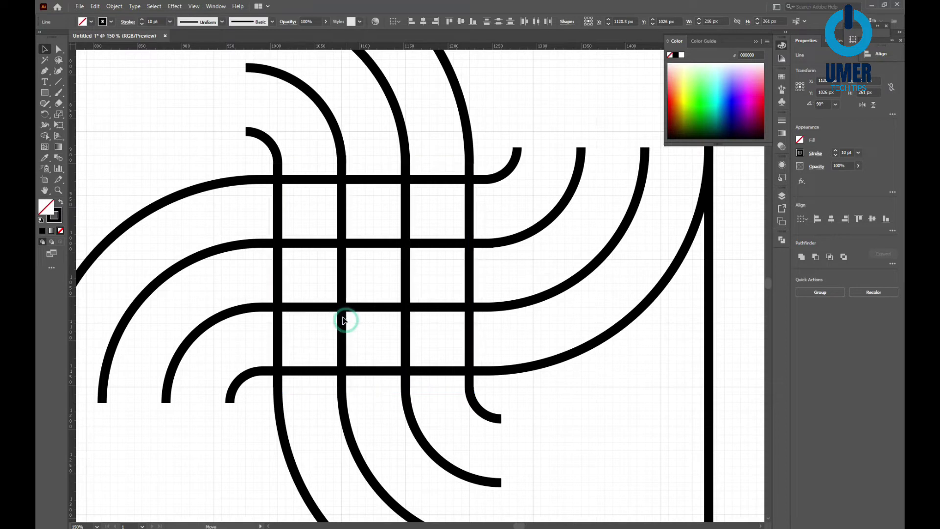
pyautogui.click(529, 392)
# Step: Paste a copy of the square frame in place and scale it down to 612 px
pyautogui.scroll(-2, 562, 399)
pyautogui.moveTo(571, 392); pyautogui.dragTo(474, 353)
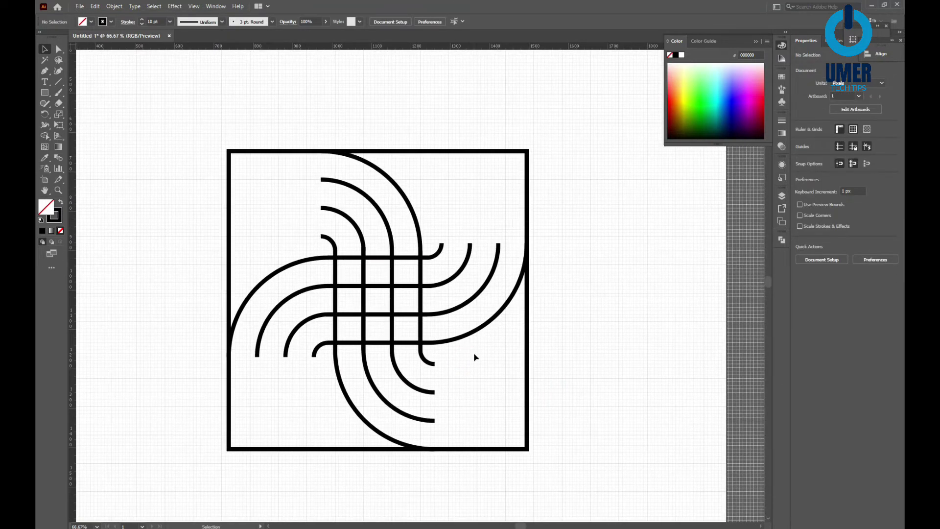
pyautogui.click(522, 448)
pyautogui.press('a')
pyautogui.click(522, 448)
pyautogui.press('v')
pyautogui.hotkey('ctrl', 'c')
pyautogui.hotkey('ctrl', 'shift', 'v')
pyautogui.moveTo(529, 449); pyautogui.dragTo(497, 425)
# Step: Add two more nested square copies scaled down to 468 and 324 px
pyautogui.press('a')
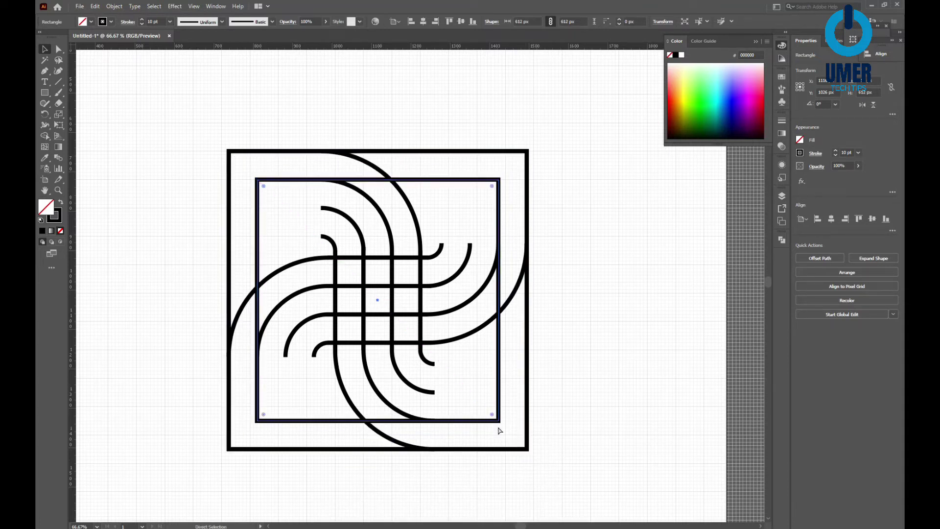
pyautogui.press('v')
pyautogui.moveTo(499, 422); pyautogui.dragTo(468, 412)
pyautogui.press('a')
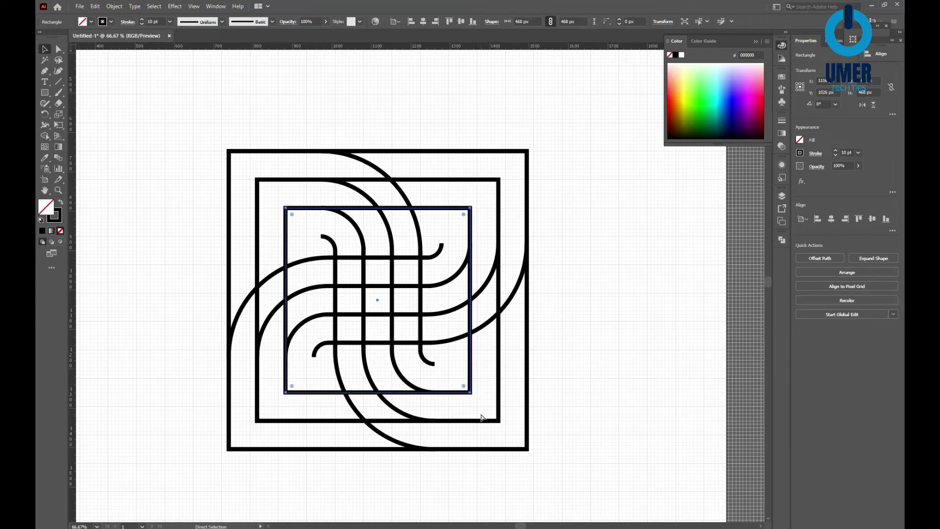
pyautogui.press('v')
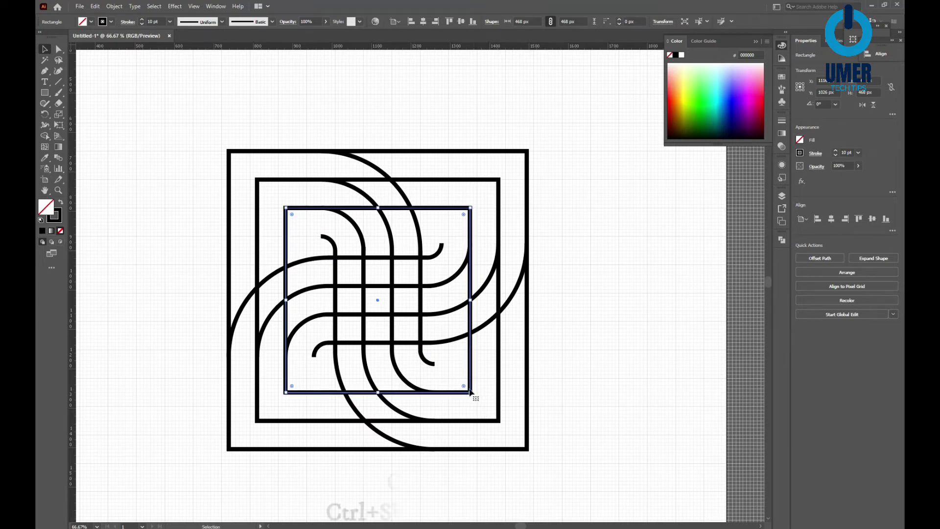
pyautogui.hotkey('ctrl', 'c')
pyautogui.hotkey('ctrl', 'shift', 'v')
pyautogui.moveTo(470, 392); pyautogui.dragTo(443, 375)
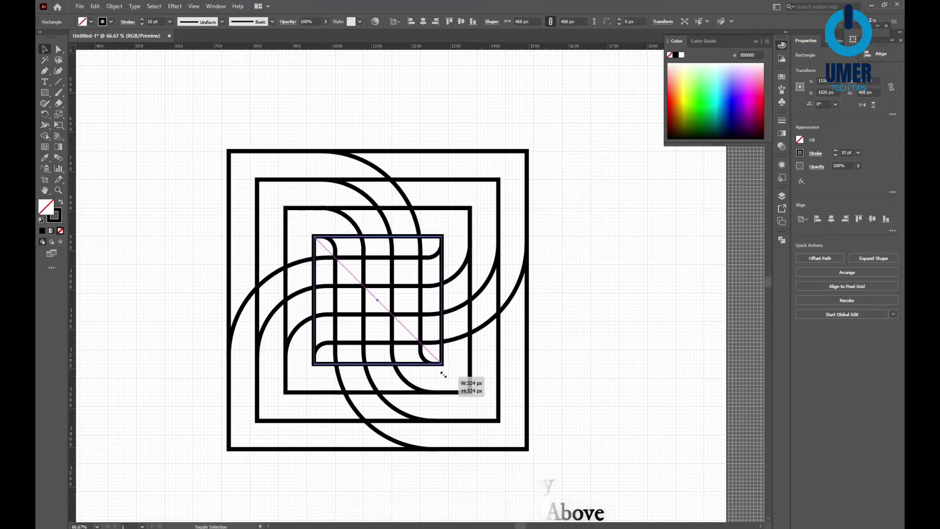
pyautogui.click(455, 489)
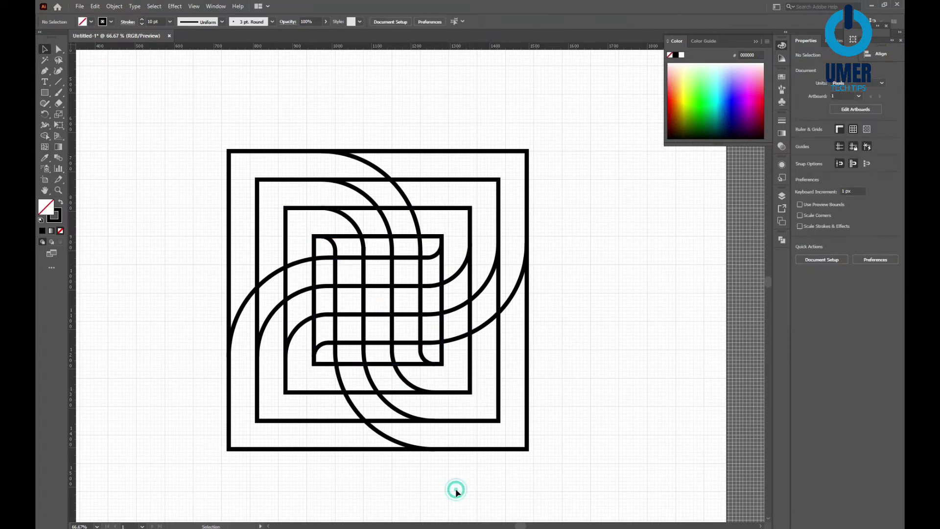
pyautogui.scroll(-1, 456, 488)
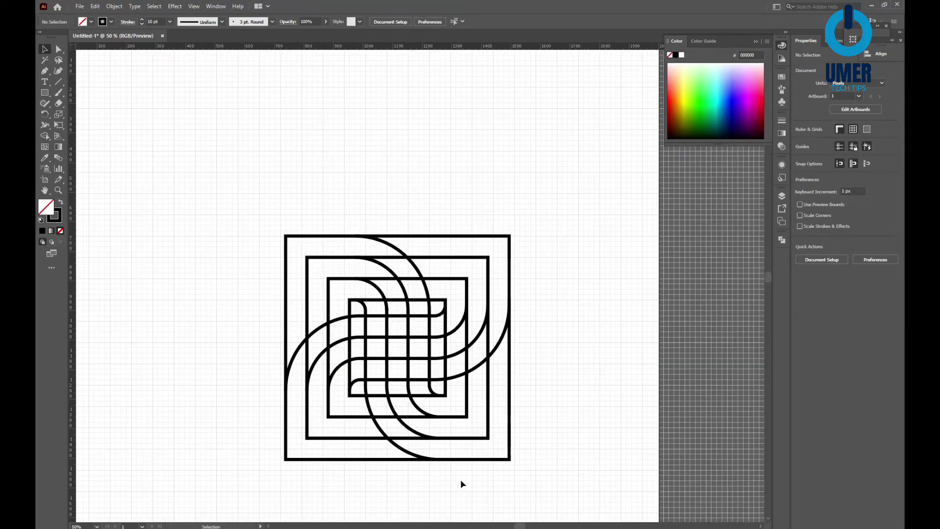
# Step: Select all the woven square artwork and use the Shape Builder with fill colour FF0F52
pyautogui.moveTo(455, 489); pyautogui.dragTo(434, 450)
pyautogui.moveTo(219, 146); pyautogui.dragTo(527, 409)
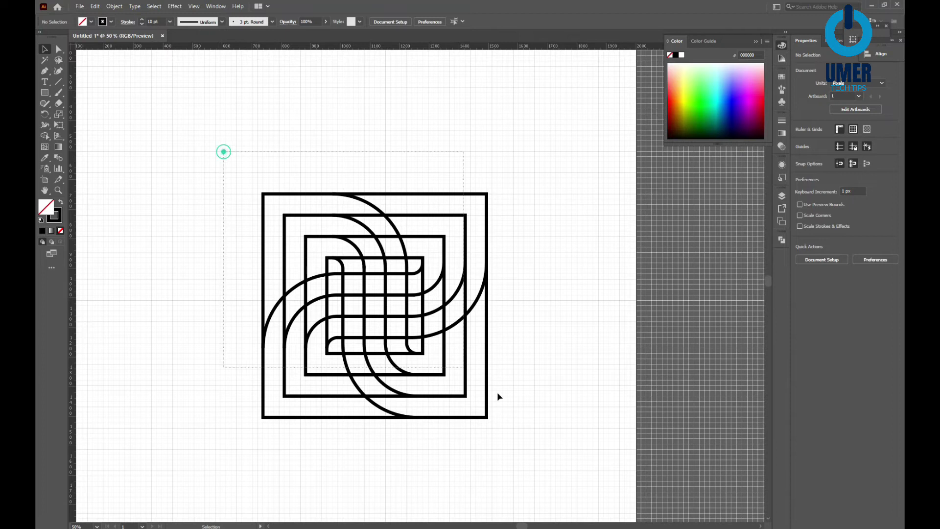
pyautogui.click(46, 136)
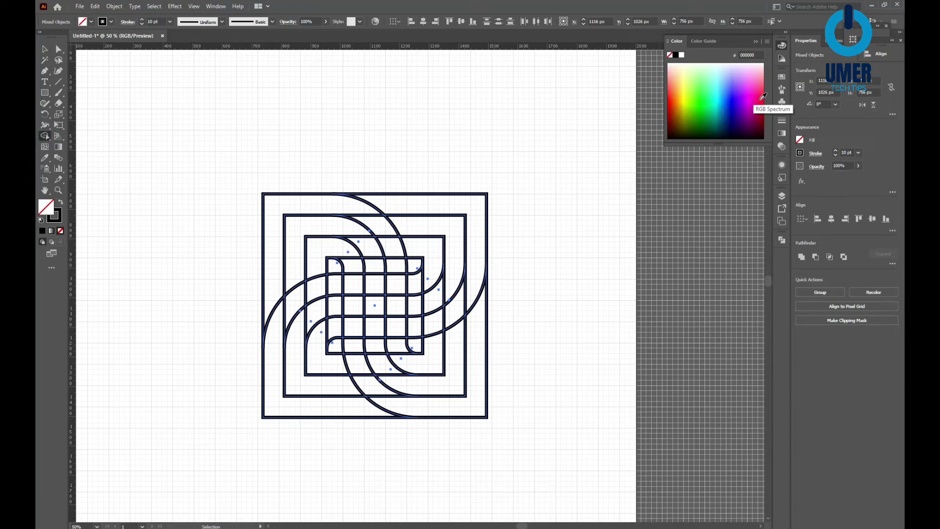
pyautogui.click(762, 94)
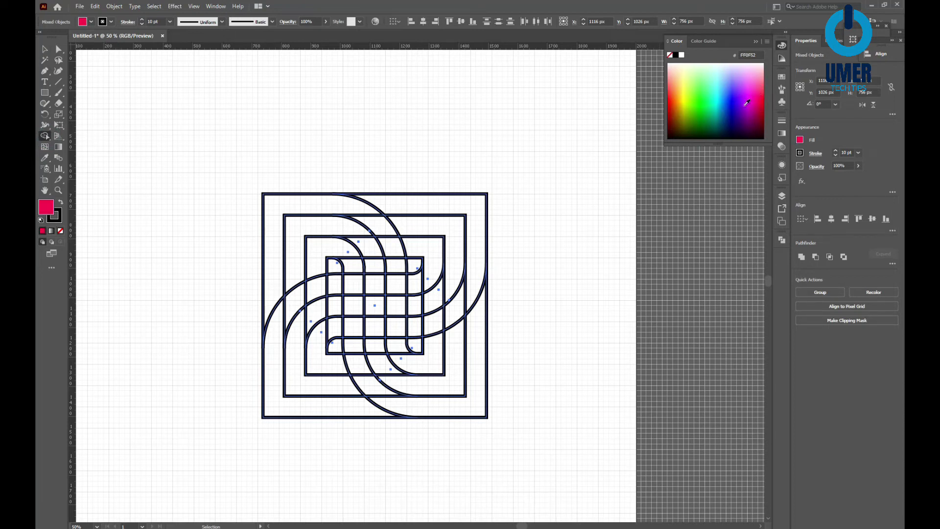
# Step: Merge the outer top band, the ring between the outer squares and the narrow column into pink shapes
pyautogui.moveTo(274, 285)
pyautogui.mouseDown()
pyautogui.moveTo(389, 251)
pyautogui.moveTo(408, 366)
pyautogui.mouseUp()
pyautogui.moveTo(294, 277); pyautogui.dragTo(292, 242)
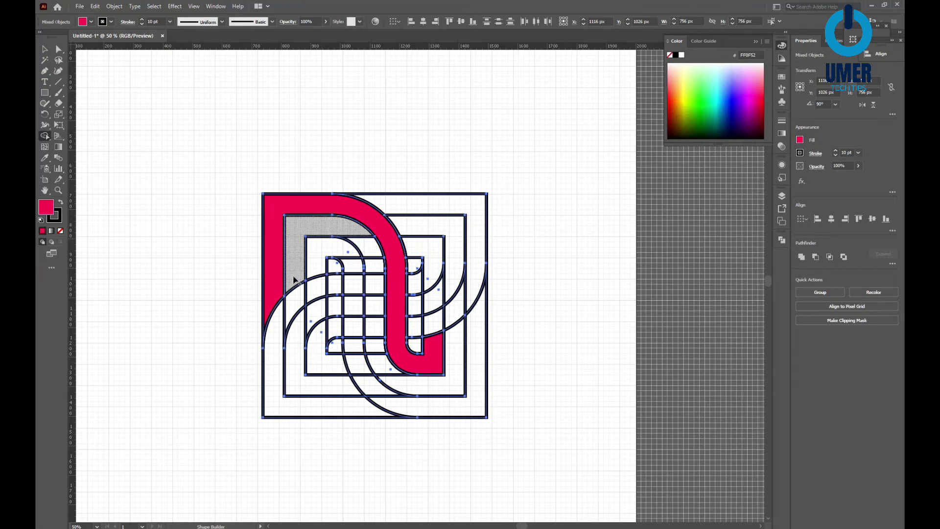
pyautogui.moveTo(371, 239)
pyautogui.mouseDown()
pyautogui.moveTo(383, 371)
pyautogui.moveTo(408, 387)
pyautogui.mouseUp()
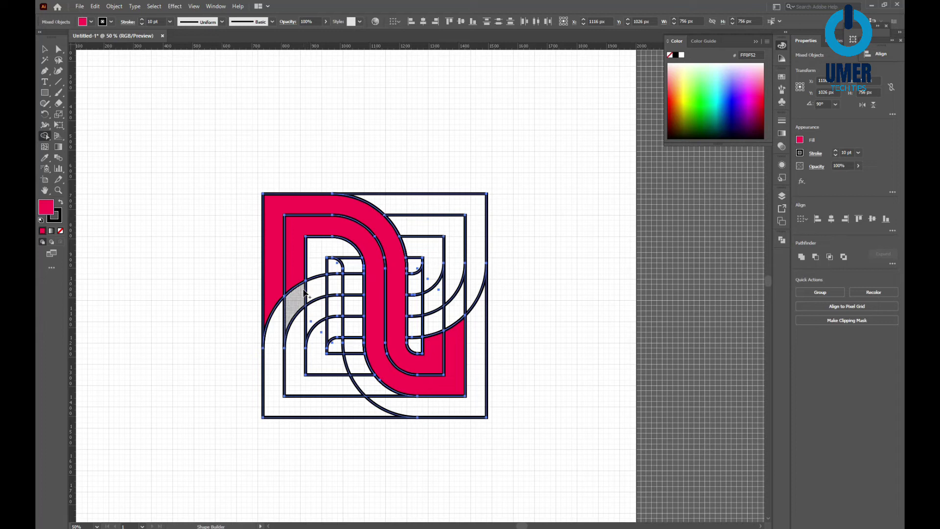
pyautogui.moveTo(346, 255); pyautogui.dragTo(351, 328)
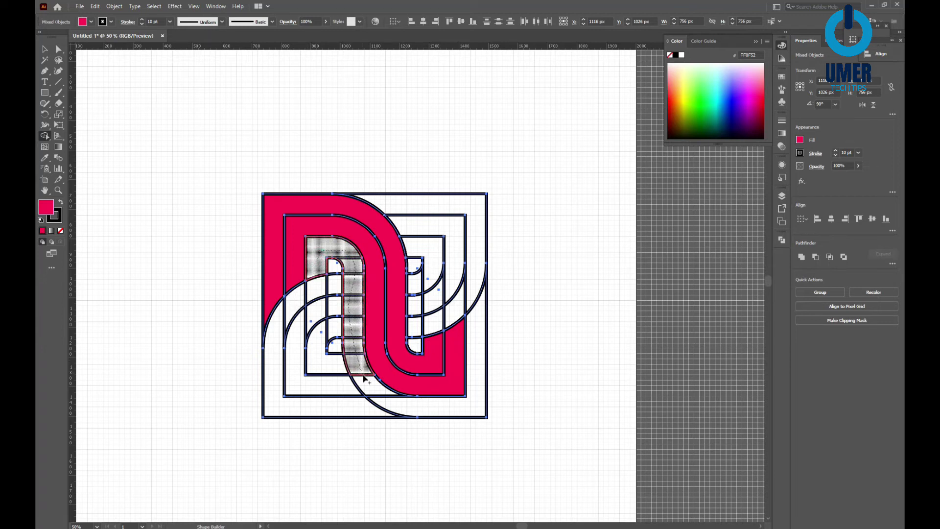
pyautogui.moveTo(355, 341); pyautogui.dragTo(423, 413)
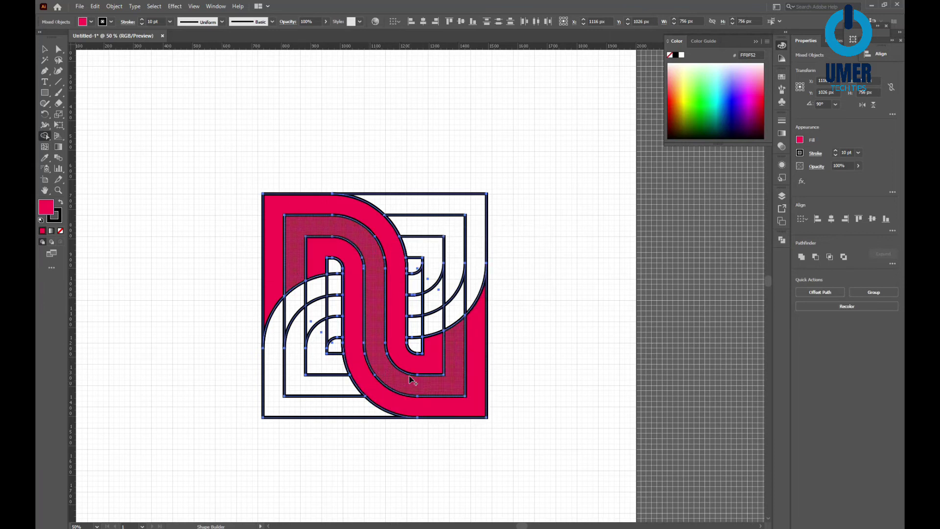
# Step: Merge and fill the lower-left and upper-right curved bands pink, closing the upper-right opening
pyautogui.moveTo(336, 291); pyautogui.dragTo(269, 399)
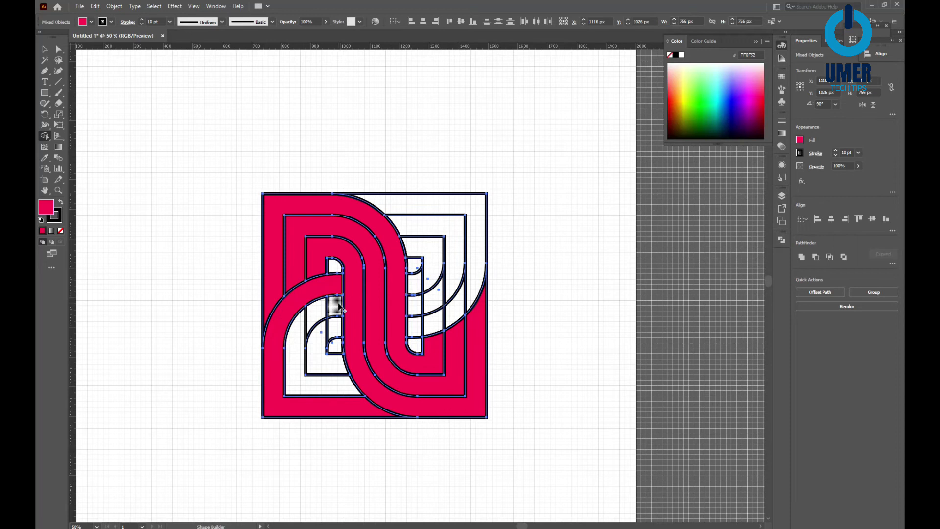
pyautogui.click(300, 376)
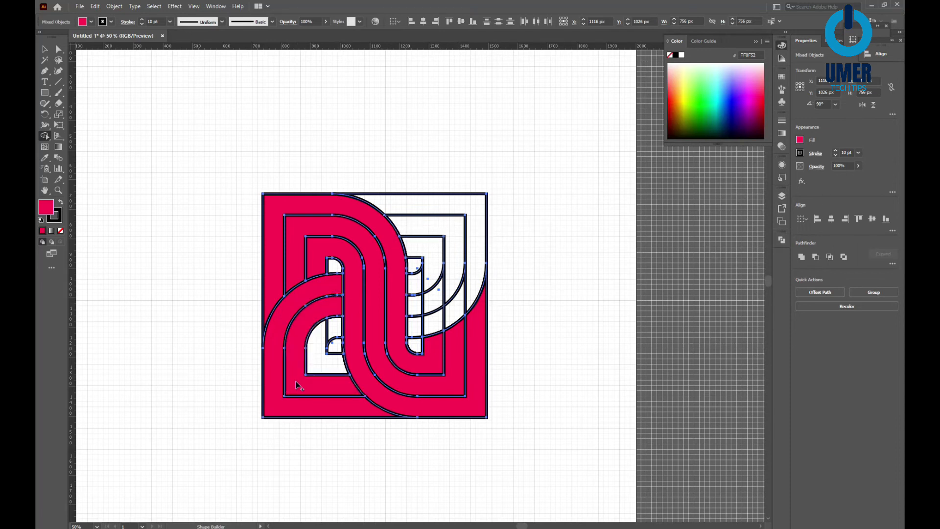
pyautogui.click(296, 382)
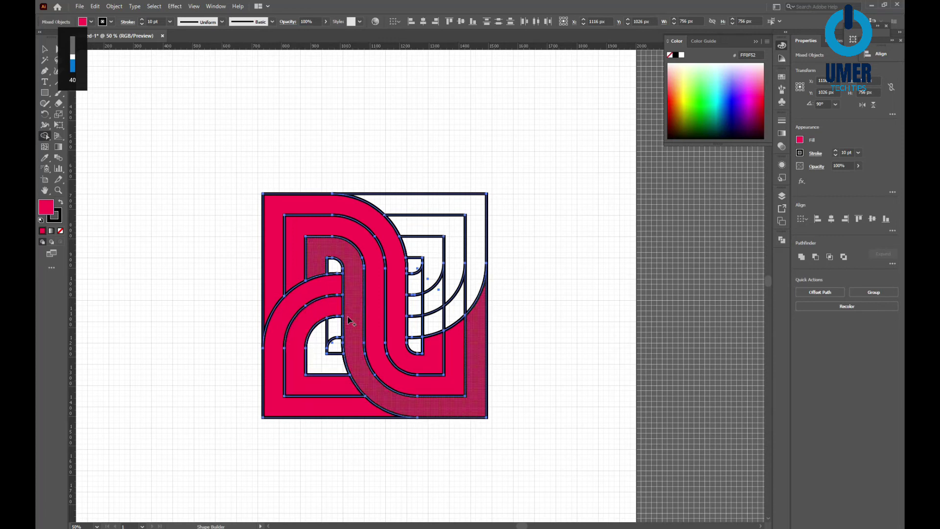
pyautogui.click(320, 363)
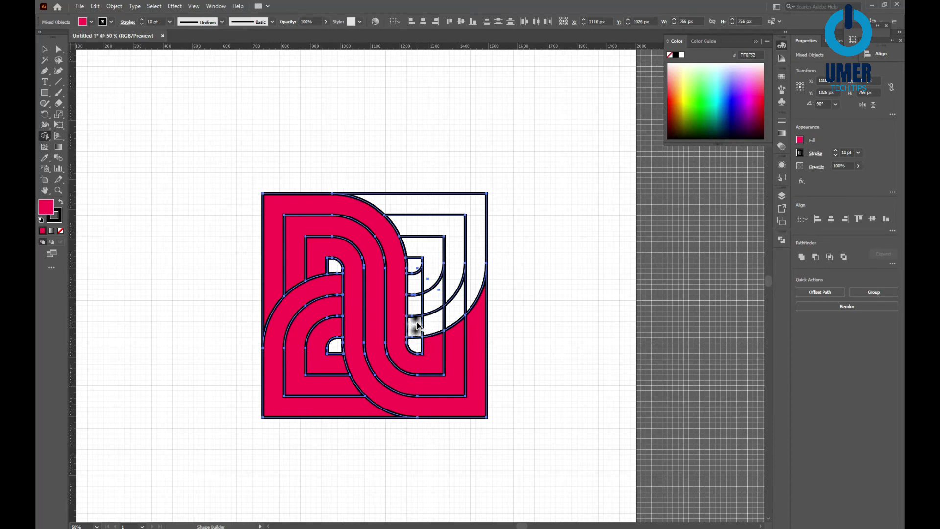
pyautogui.moveTo(416, 325); pyautogui.dragTo(479, 247)
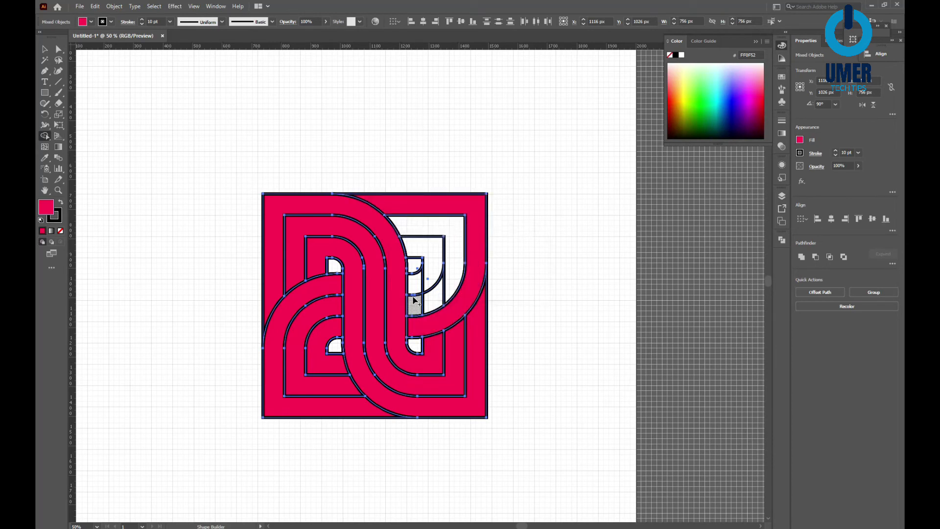
pyautogui.moveTo(420, 308); pyautogui.dragTo(452, 242)
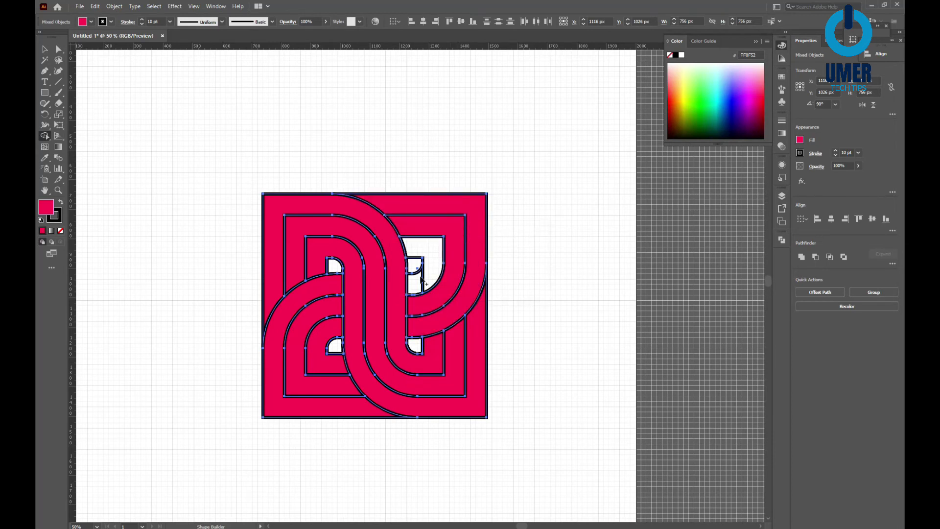
pyautogui.moveTo(414, 287); pyautogui.dragTo(431, 259)
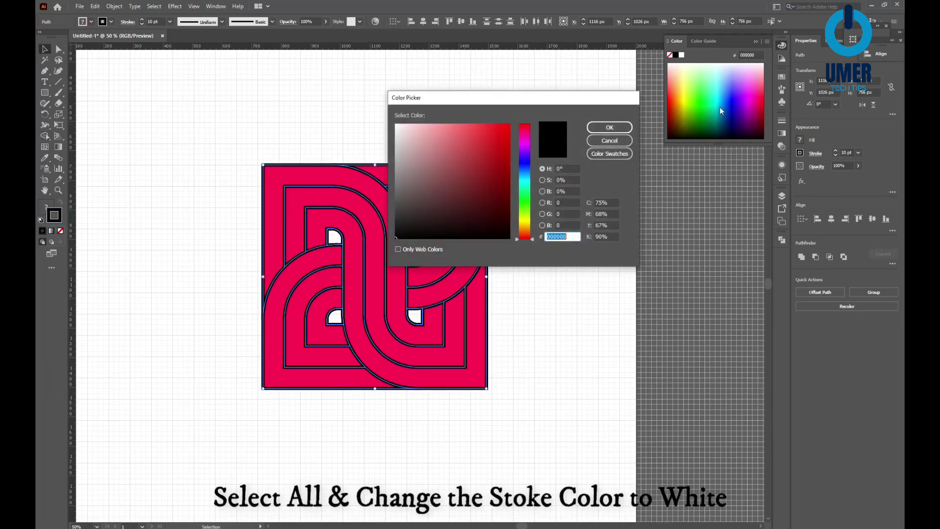
# Step: Change the selected artwork's stroke colour to near-white FCFCFC
pyautogui.click(682, 55)
pyautogui.moveTo(414, 134); pyautogui.dragTo(393, 124)
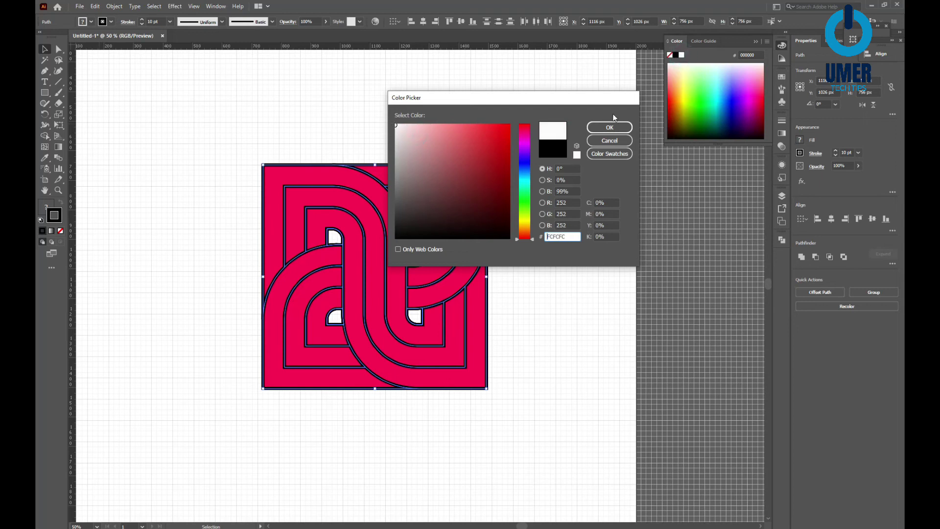
pyautogui.click(627, 127)
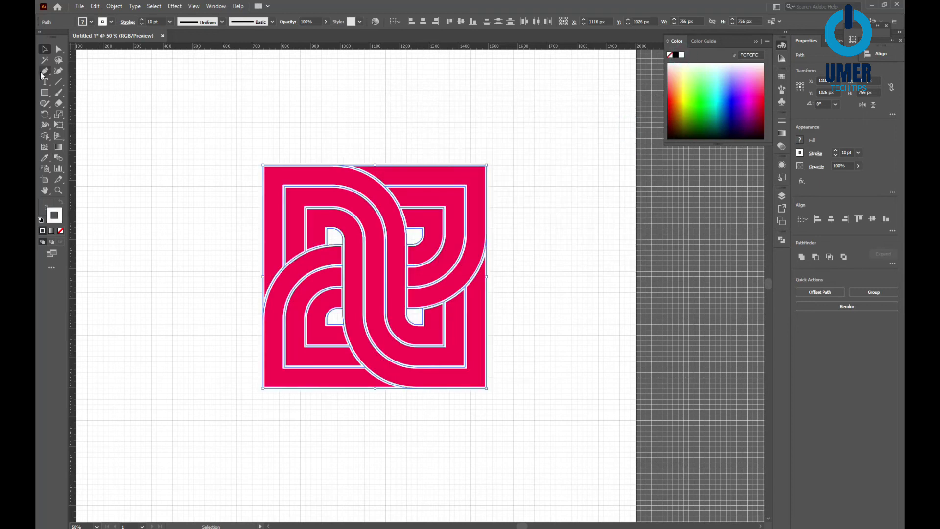
# Step: Deselect the artwork and hide the background grid
pyautogui.click(132, 102)
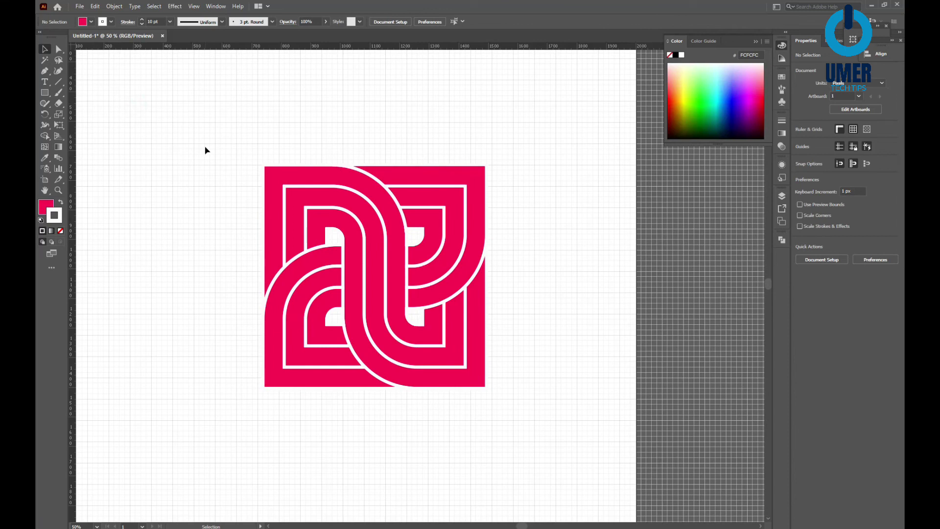
pyautogui.rightClick(174, 318)
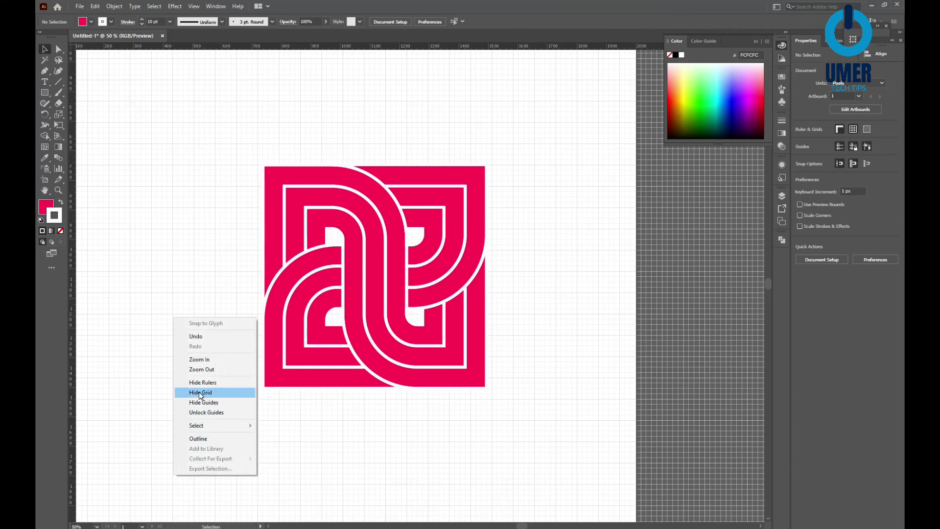
pyautogui.click(201, 392)
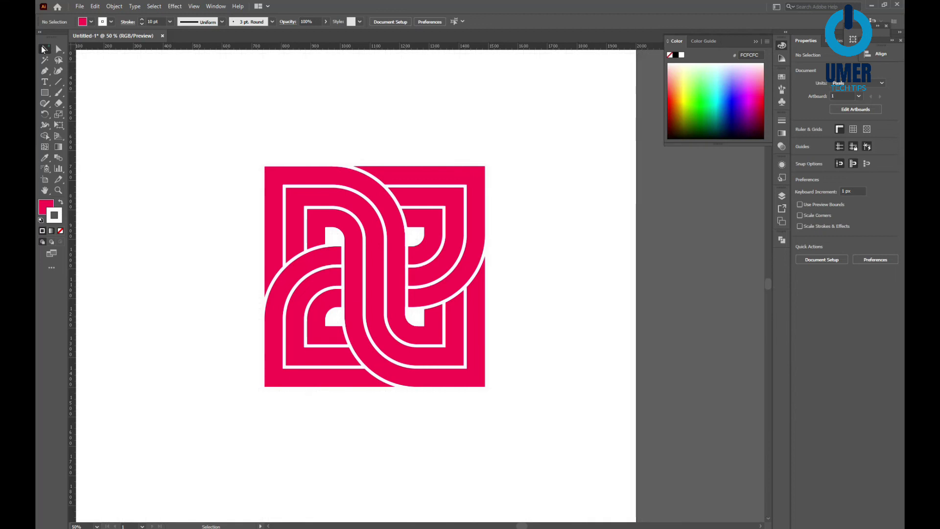
# Step: Rotate the pink artwork 45° into a diamond, group it and rescale it from the centre
pyautogui.moveTo(157, 120); pyautogui.dragTo(558, 453)
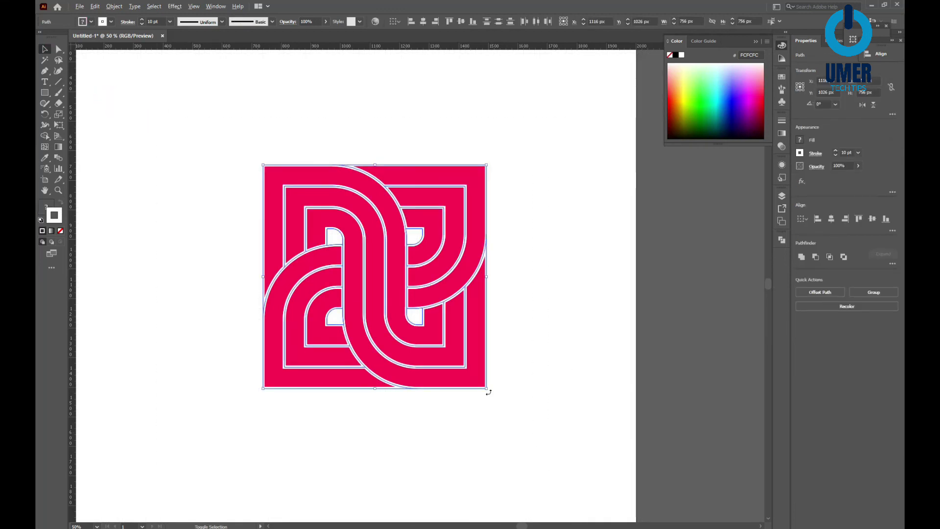
pyautogui.moveTo(488, 391); pyautogui.dragTo(551, 325)
pyautogui.hotkey('ctrl', '-')
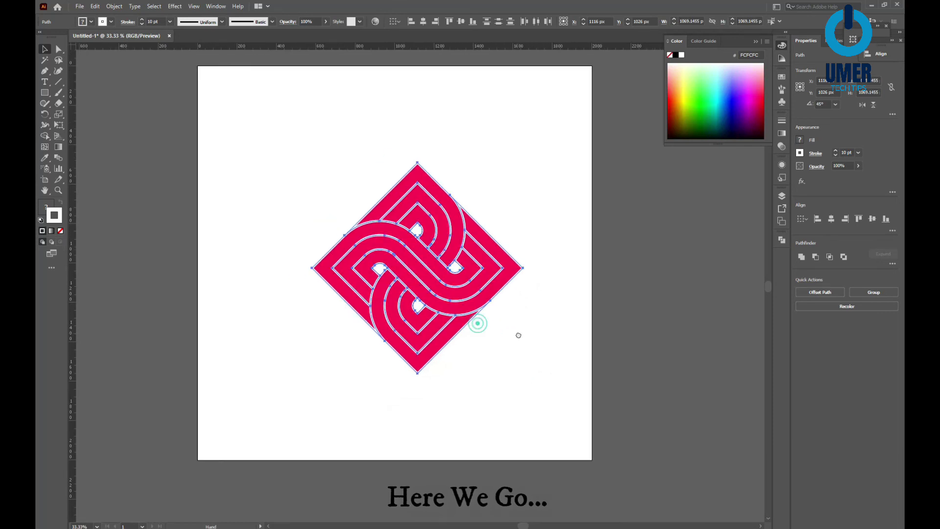
pyautogui.moveTo(526, 268); pyautogui.dragTo(460, 268)
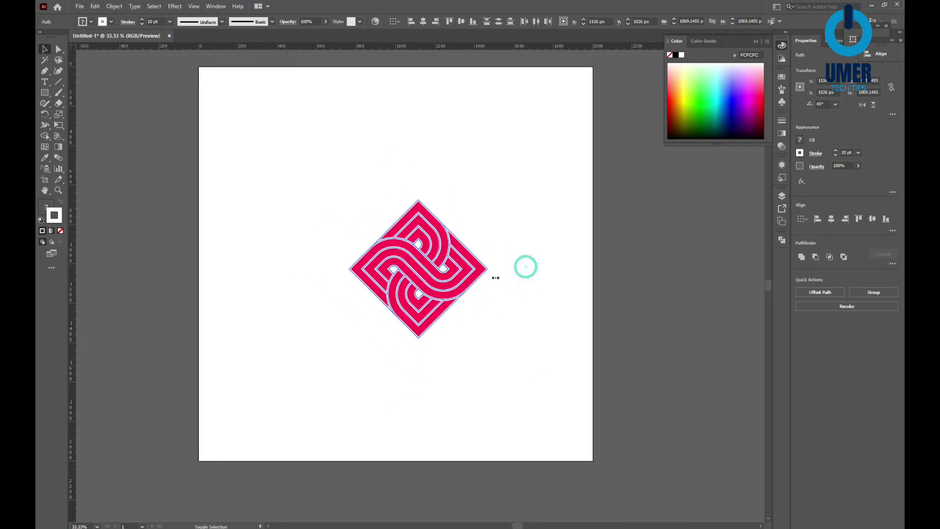
pyautogui.hotkey('ctrl', 'g')
pyautogui.hotkey('ctrl', '-')
pyautogui.moveTo(313, 257); pyautogui.dragTo(390, 258)
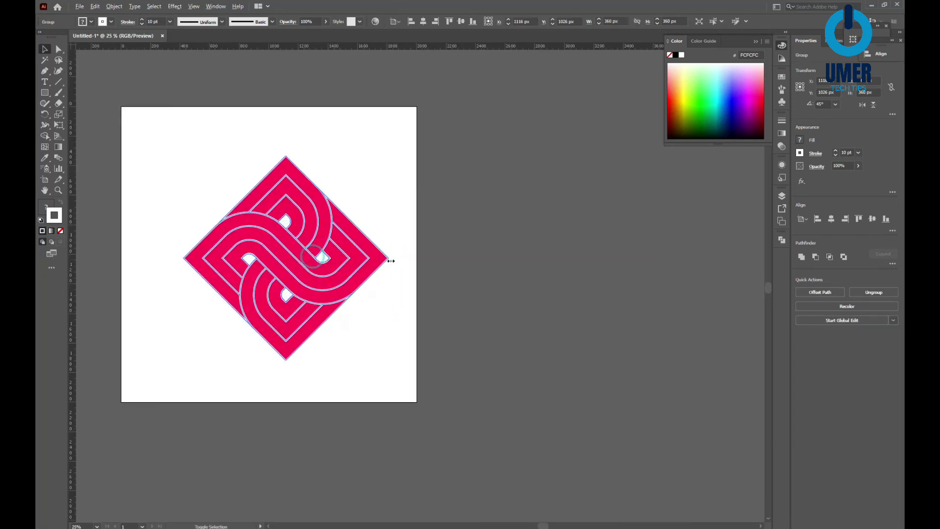
pyautogui.click(380, 348)
pyautogui.hotkey('ctrl', '+')
pyautogui.hotkey('ctrl', '+')
pyautogui.hotkey('ctrl', '-')
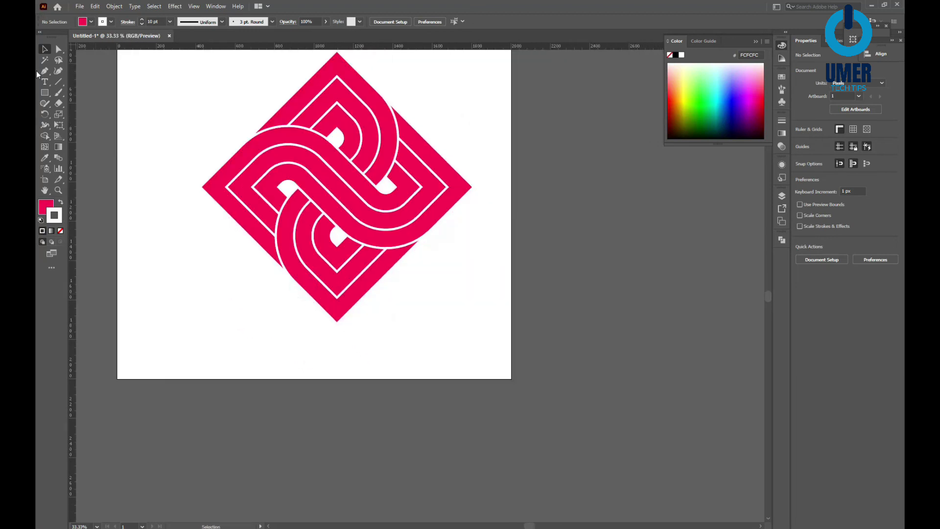
# Step: Place a text object below the diamond with a 130 pt font size
pyautogui.press('t')
pyautogui.click(262, 377)
pyautogui.click(201, 327)
pyautogui.click(811, 240)
pyautogui.click(809, 240)
# Step: Type the caption 'THANK YOU FOR WATCHING.. <3' and sample the pink logo with the Eyedropper
pyautogui.write('THANK YOU FOR WATCHING.. <3')
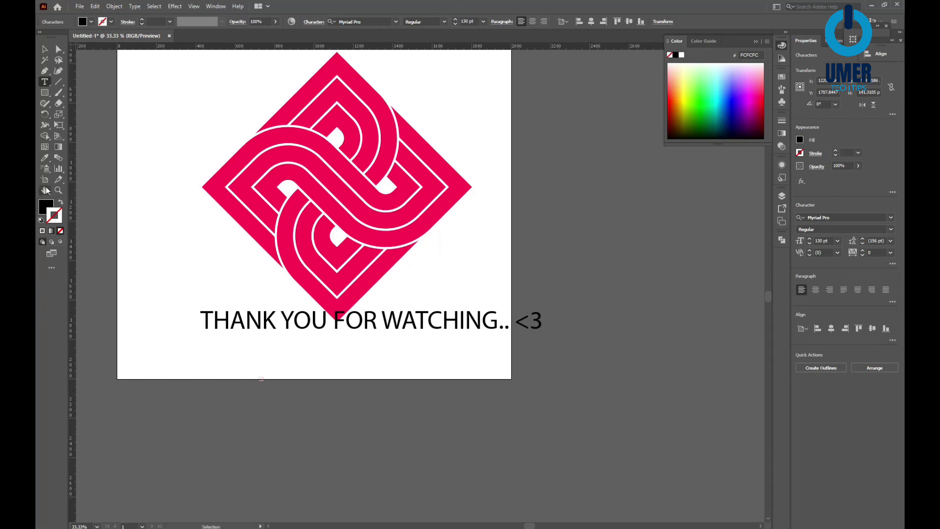
pyautogui.click(238, 177)
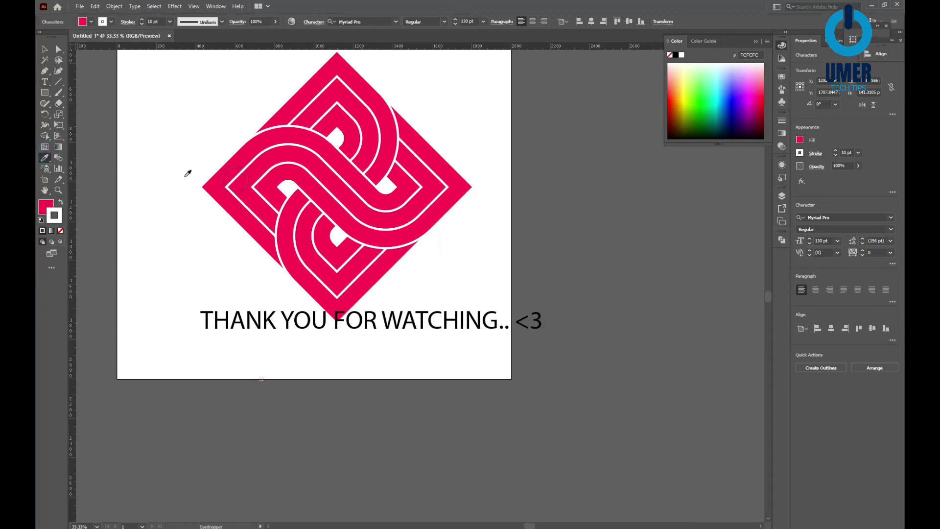